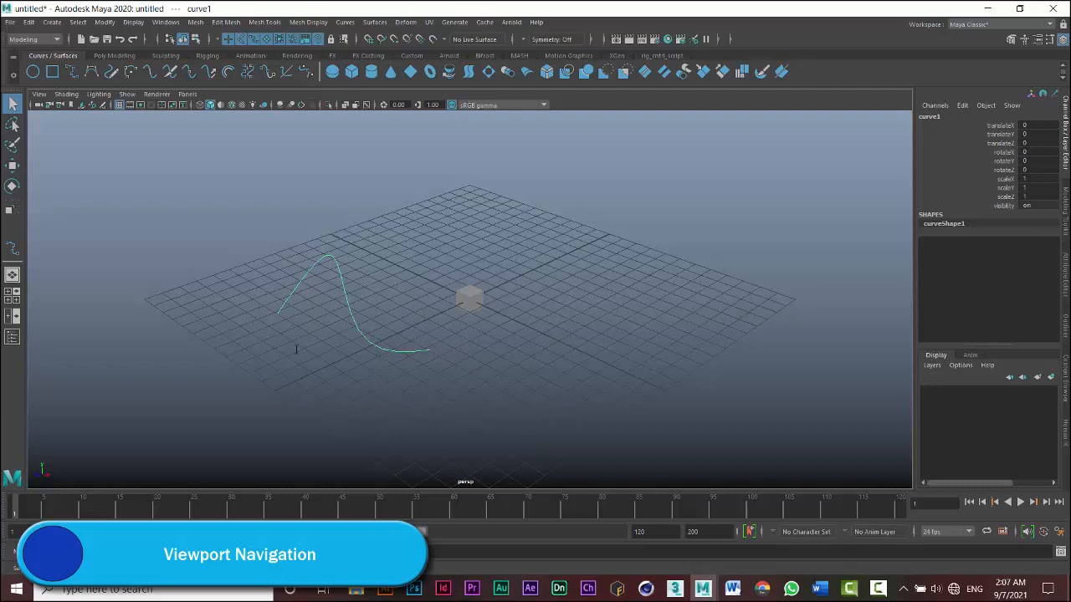
- Clear the curve and the cube from the scene
key(Delete)
key(ctrl+z)
key(ctrl+z)
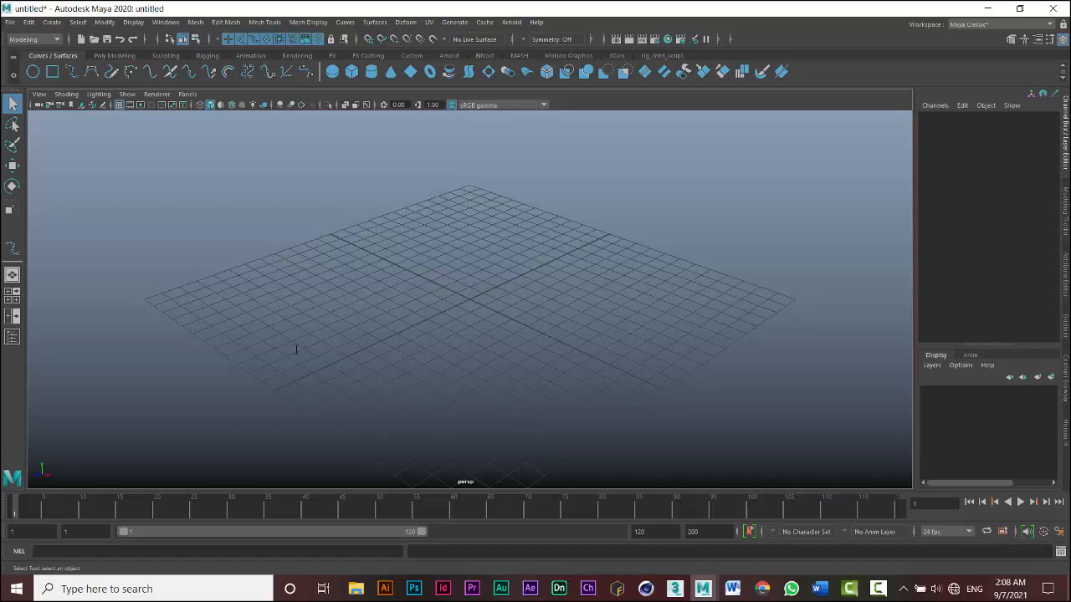
- Cycle through the viewport background colours and leave the background on solid light grey
key(alt+b)
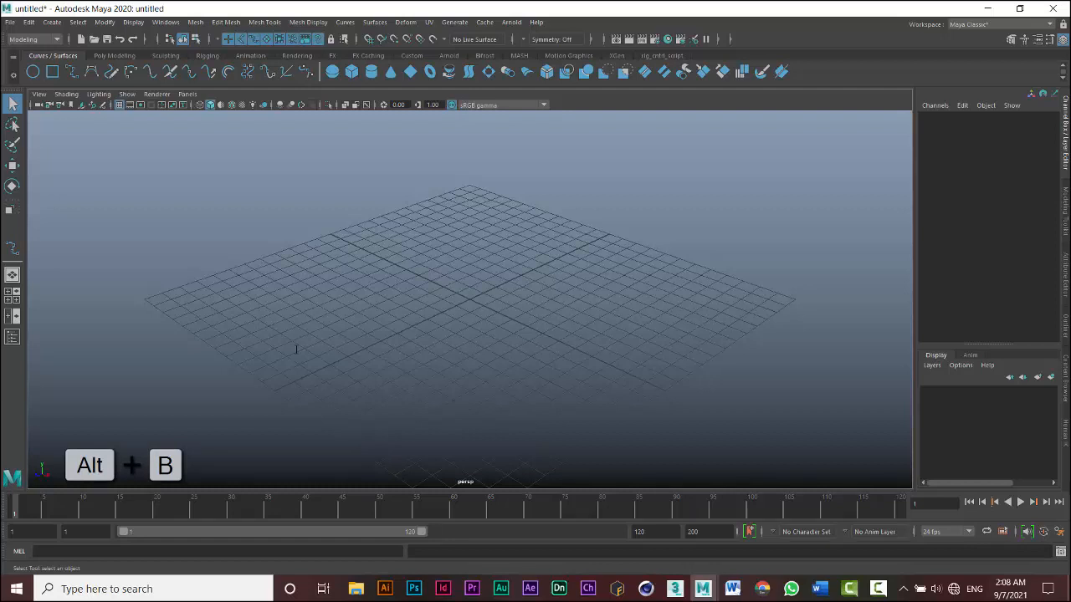
key(alt+b)
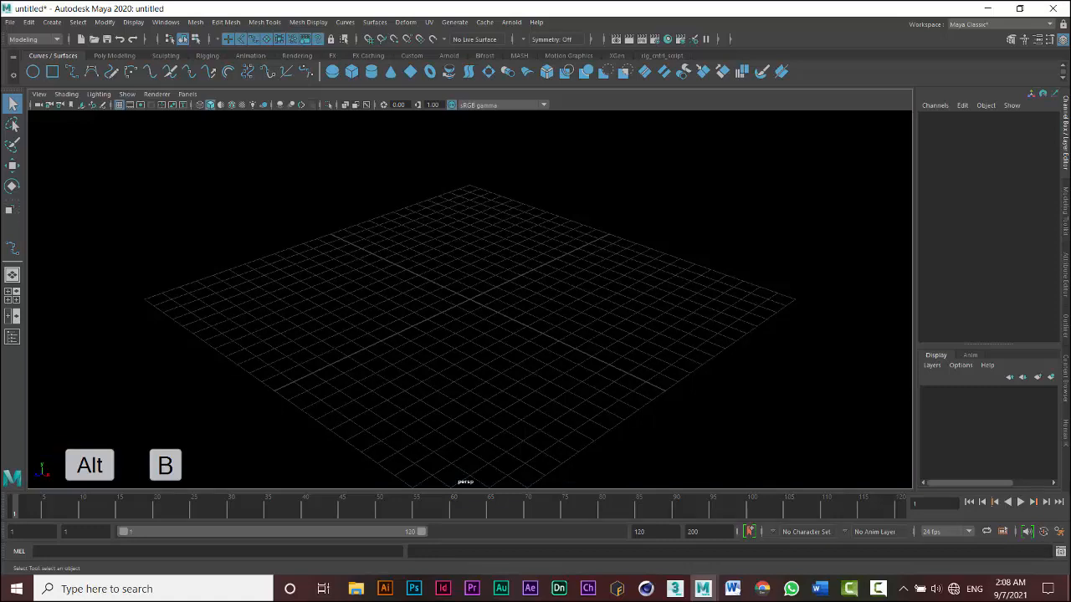
key(alt+b)
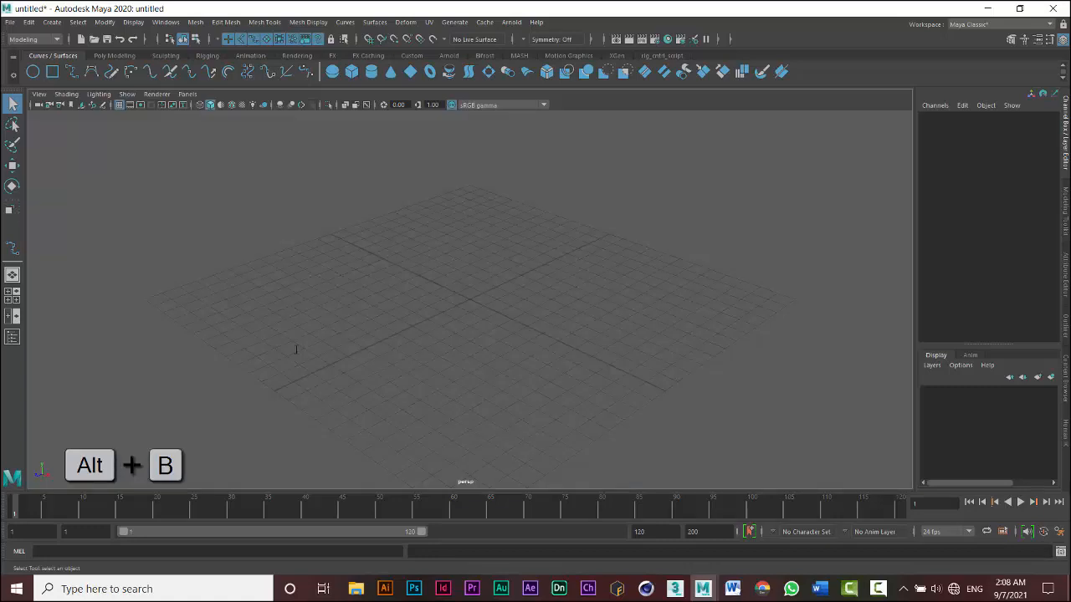
key(alt+b)
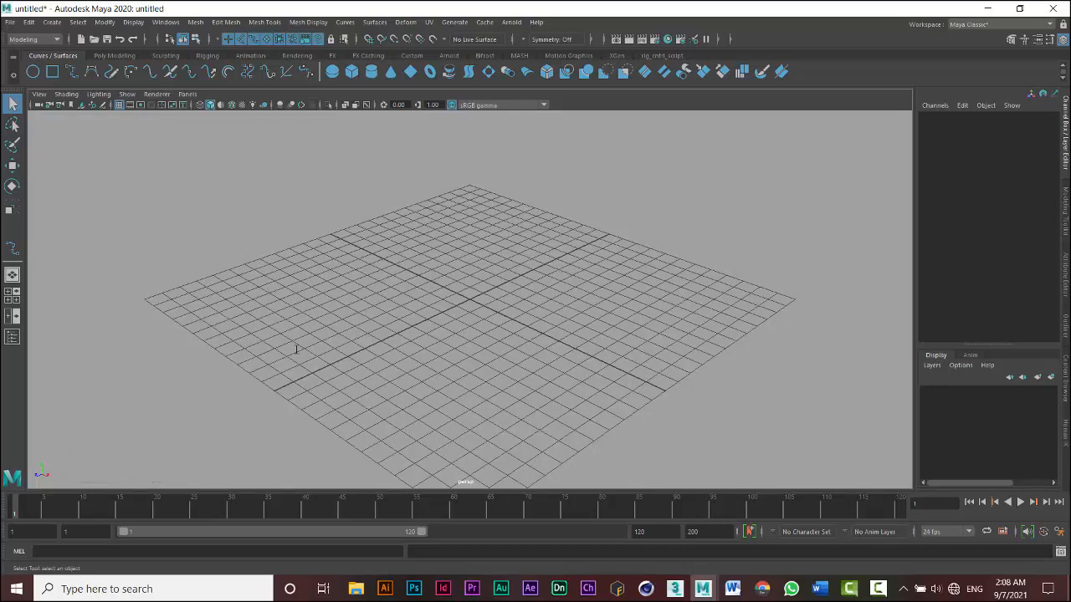
key(alt+b)
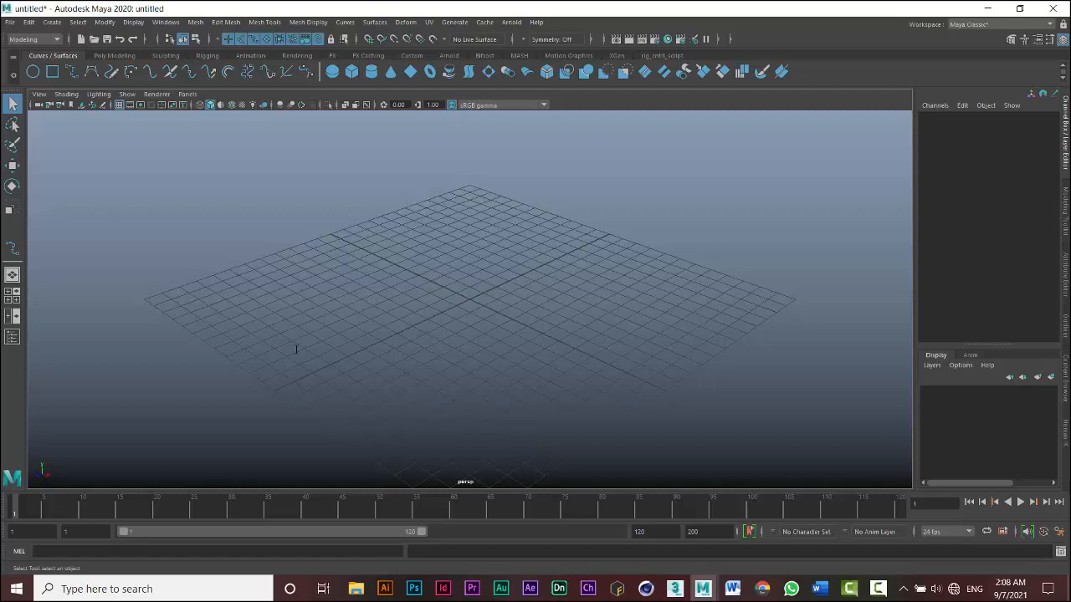
key(alt+b)
key(alt+b)
key(alt+b)
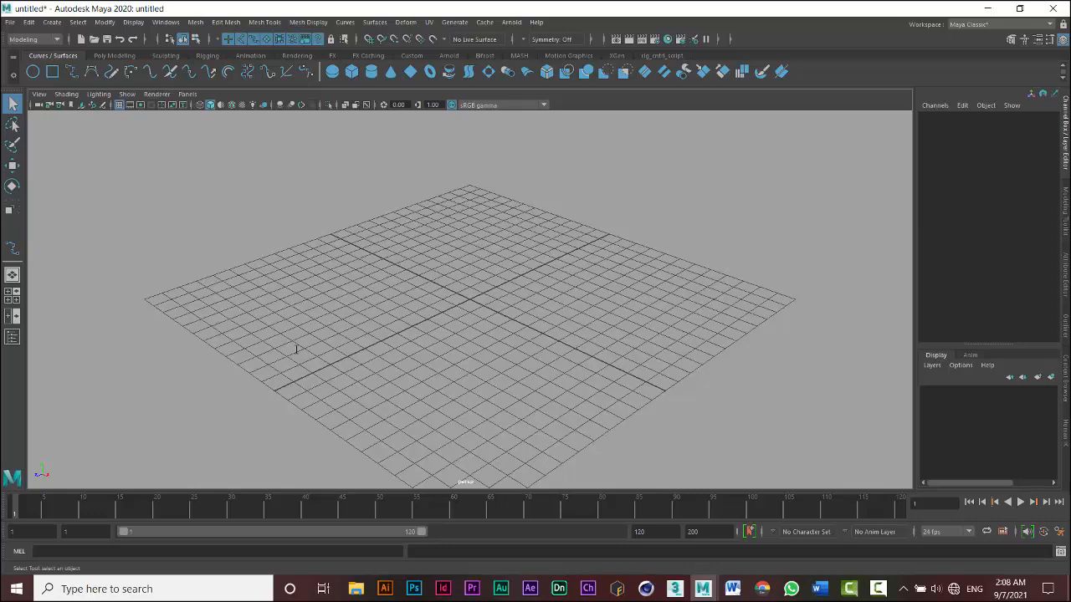
- Switch to the four-view layout and orbit the perspective view to a lower angle over the grid
key(space)
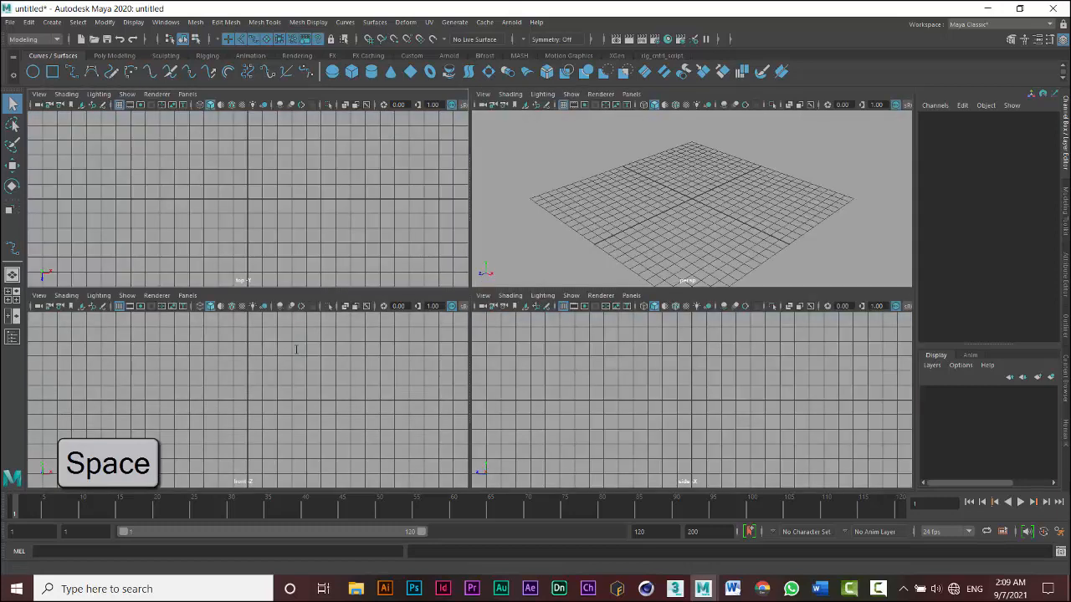
key(space)
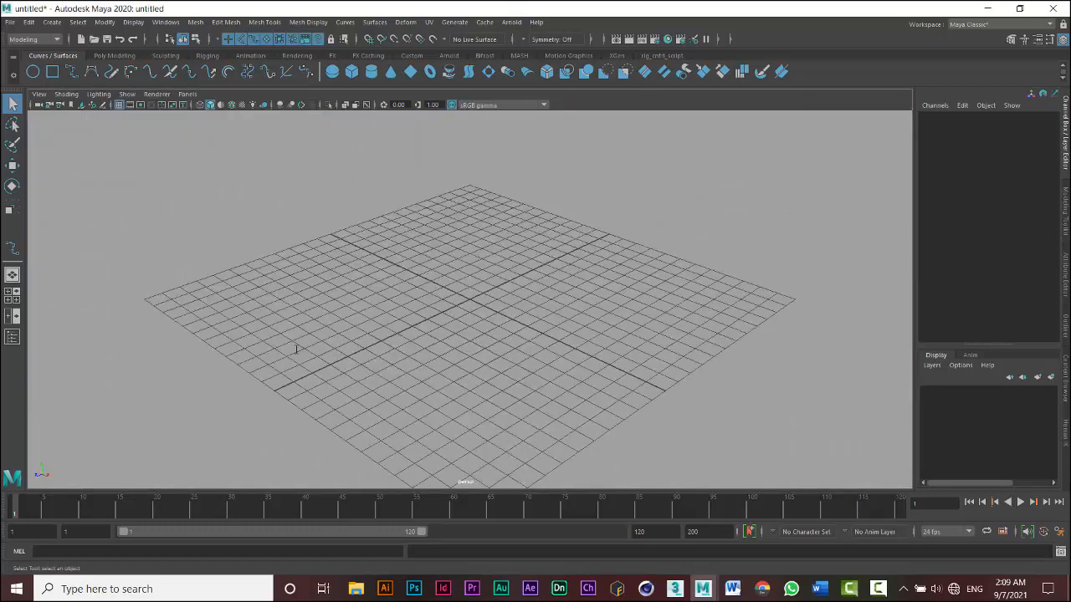
key(space)
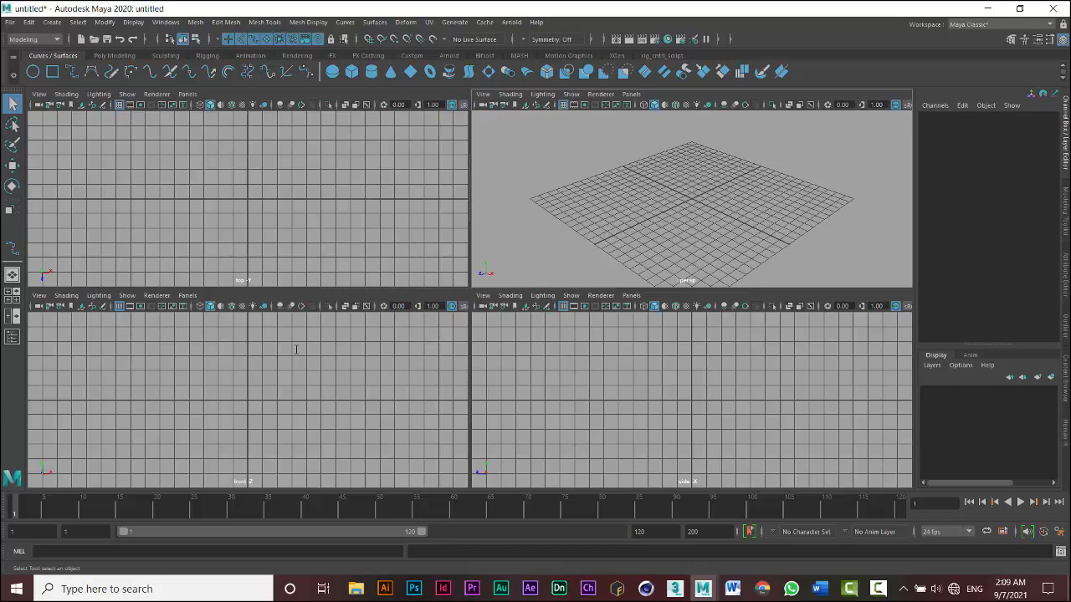
mouse_move(691, 199)
alt+mouse_down()
mouse_move(736, 220)
mouse_move(694, 224)
mouse_move(679, 205)
mouse_move(679, 219)
alt+mouse_up()
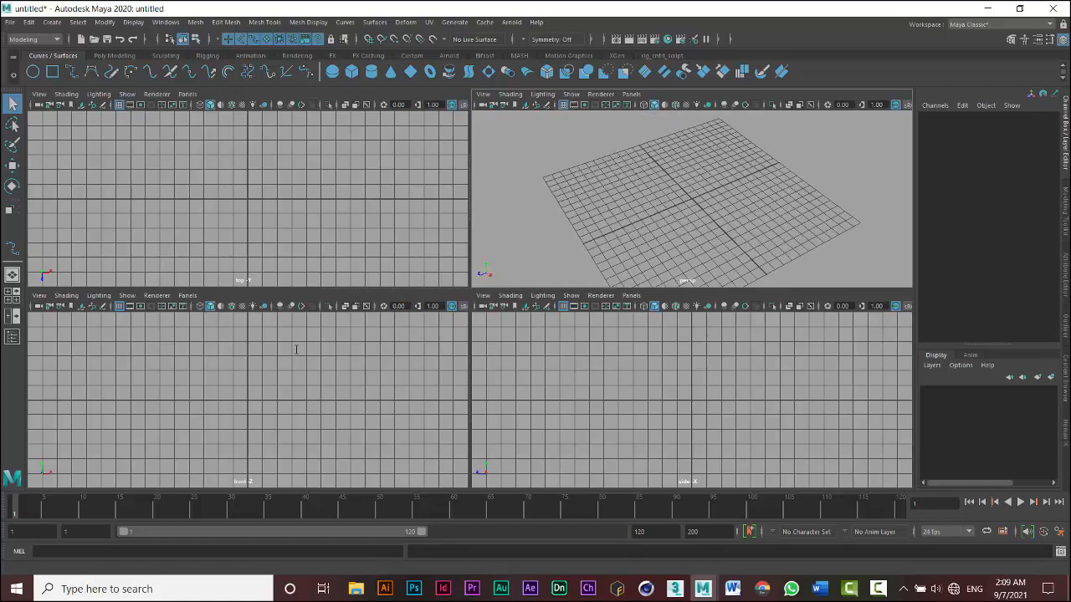
alt+drag(247, 199, 276, 204)
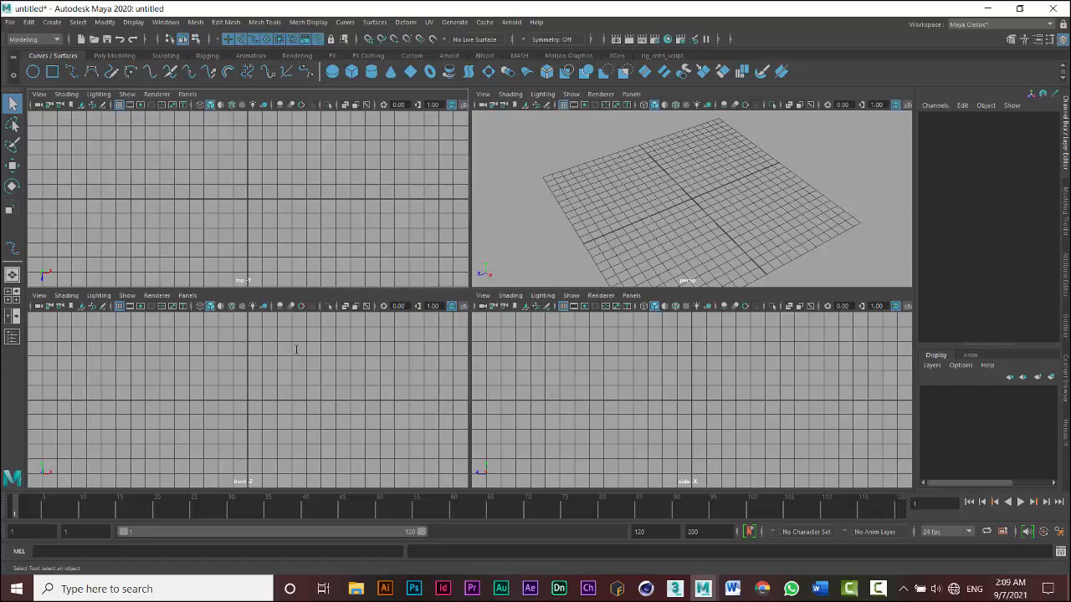
alt+drag(691, 199, 725, 155)
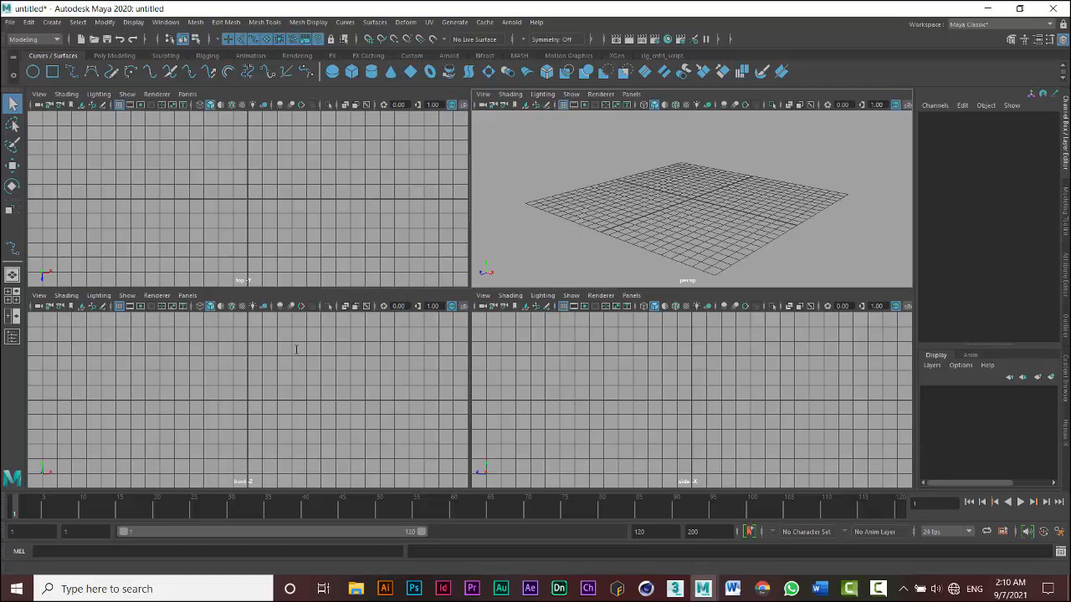
- Create a polygon cube at the origin, then enlarge the top view and return to the four-view layout
click(115, 56)
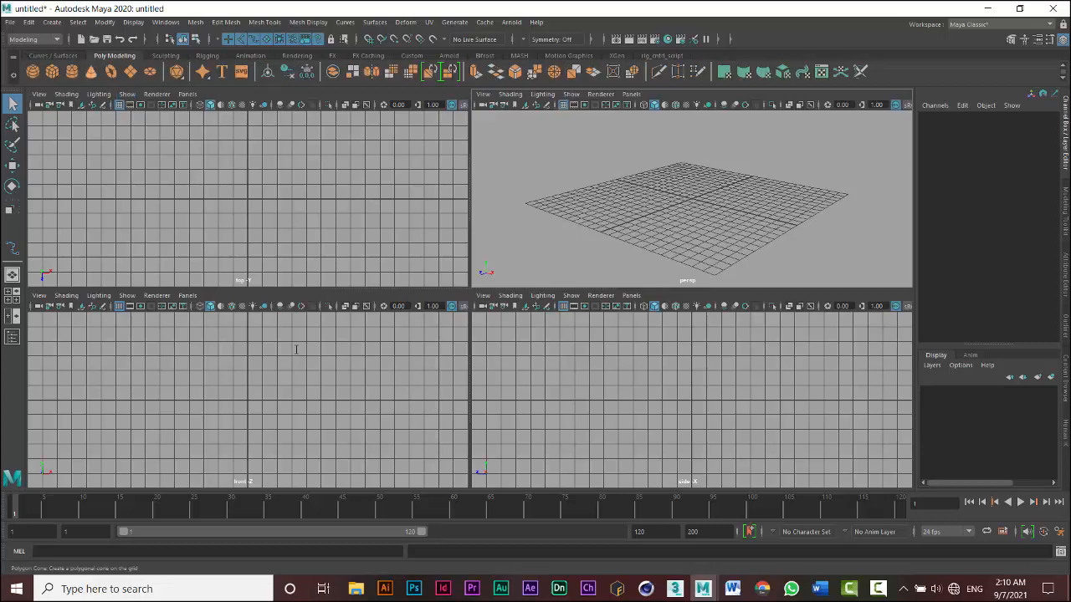
click(52, 71)
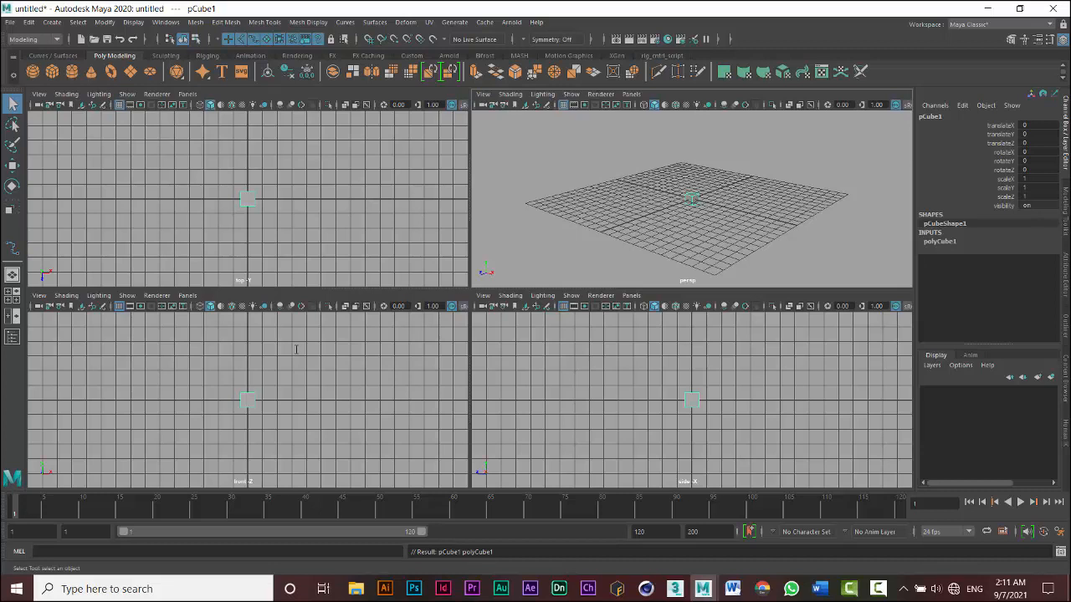
key(space)
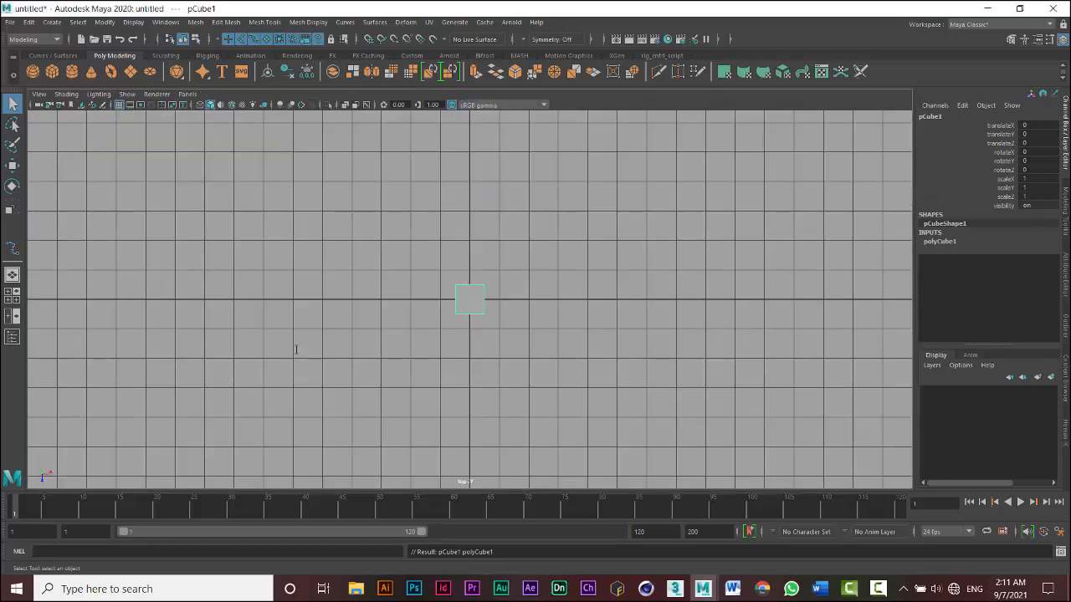
key(space)
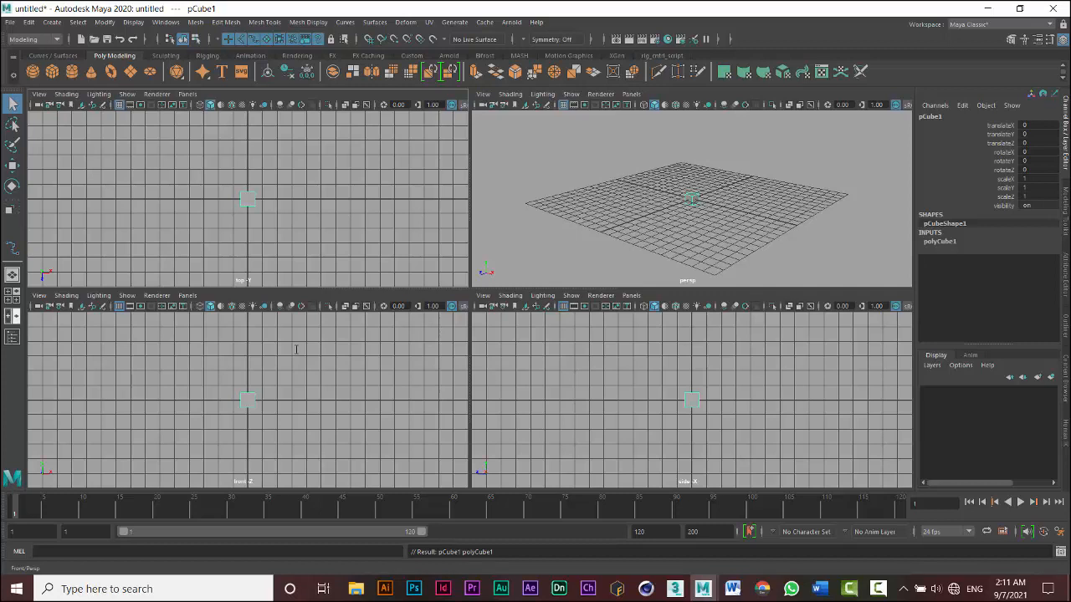
- Switch to the two-pane Front/Persp layout and keep the cube selected
click(13, 316)
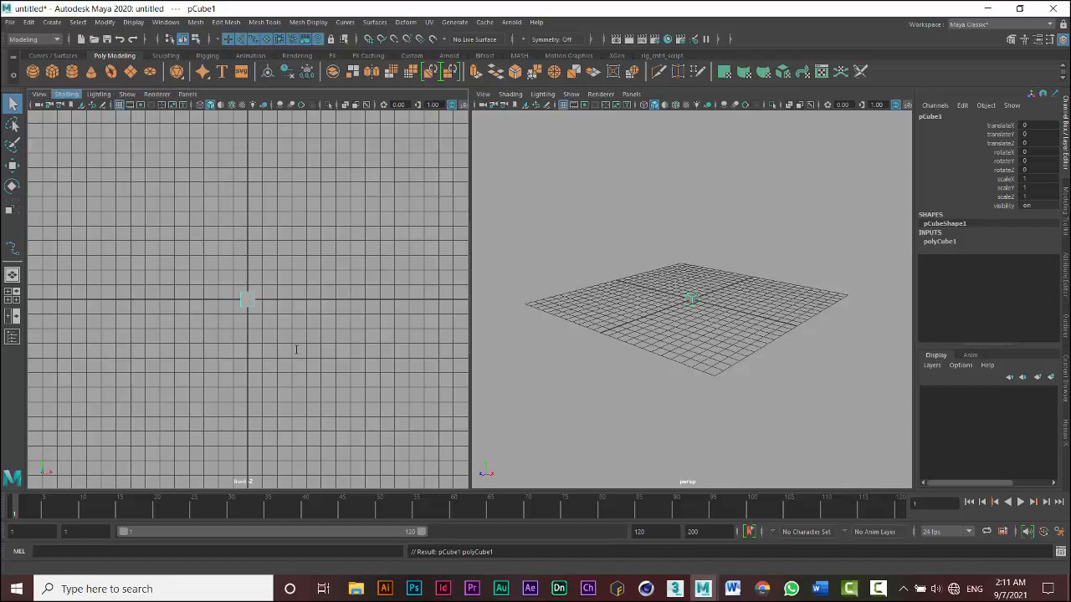
click(38, 94)
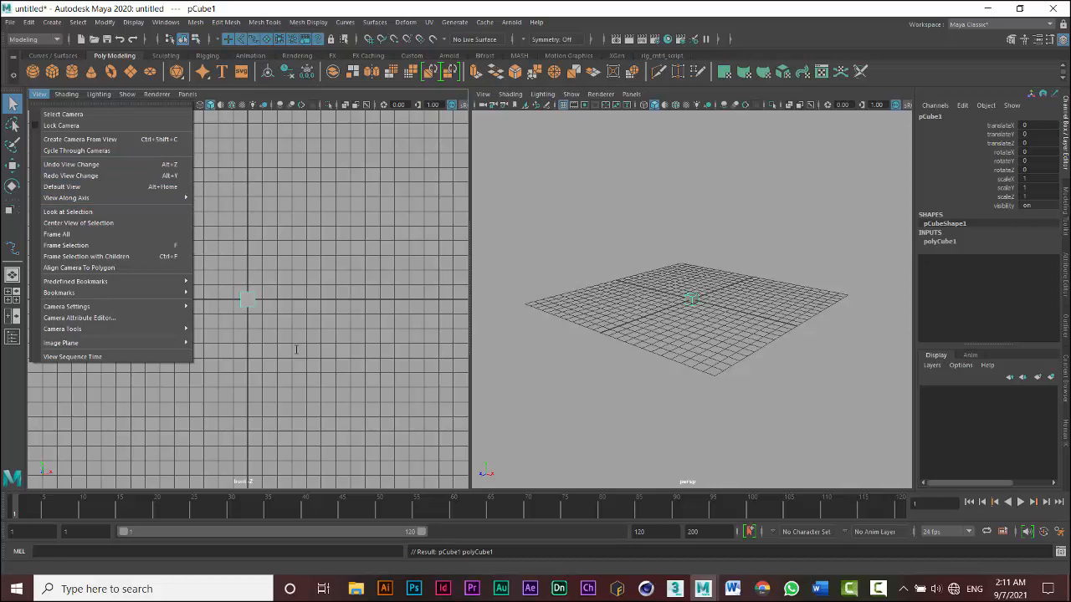
click(296, 349)
click(296, 350)
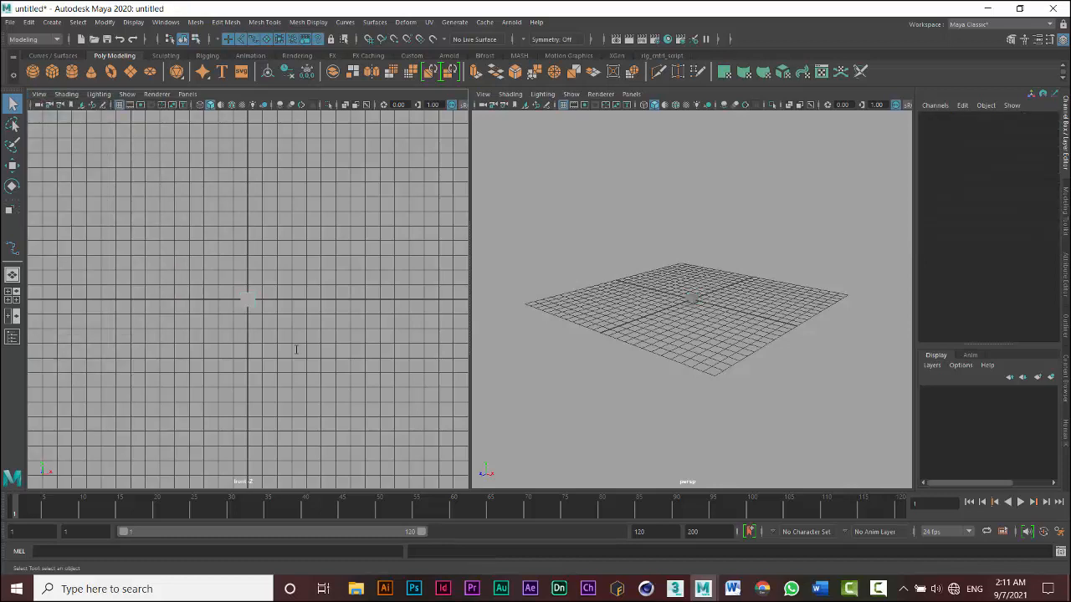
key(ctrl+z)
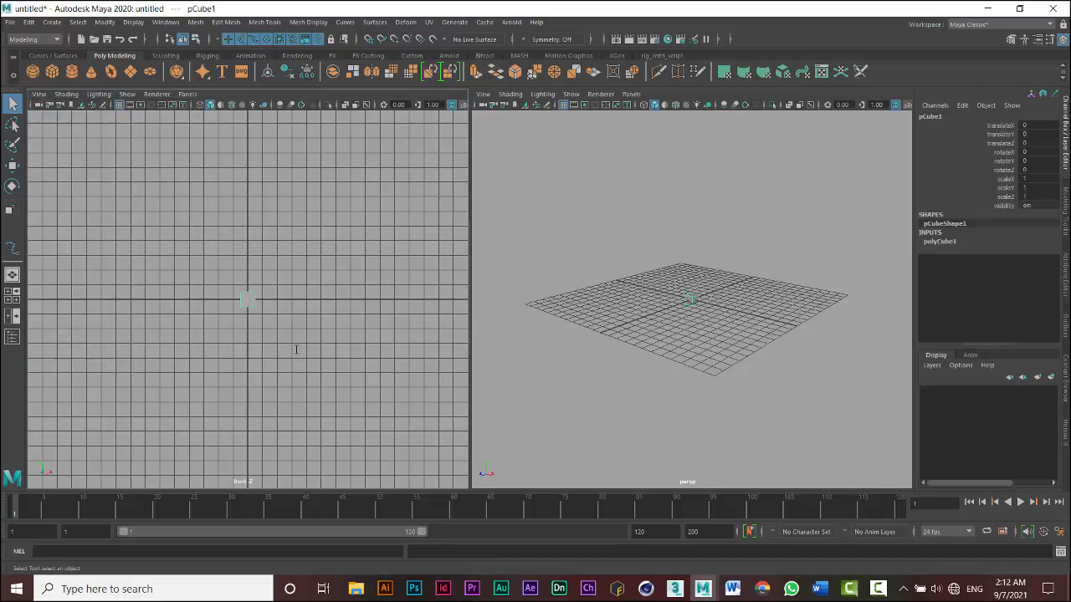
- Zoom the front view in on the cube, then try undoing and redoing the view change
scroll(296, 349, up, 5)
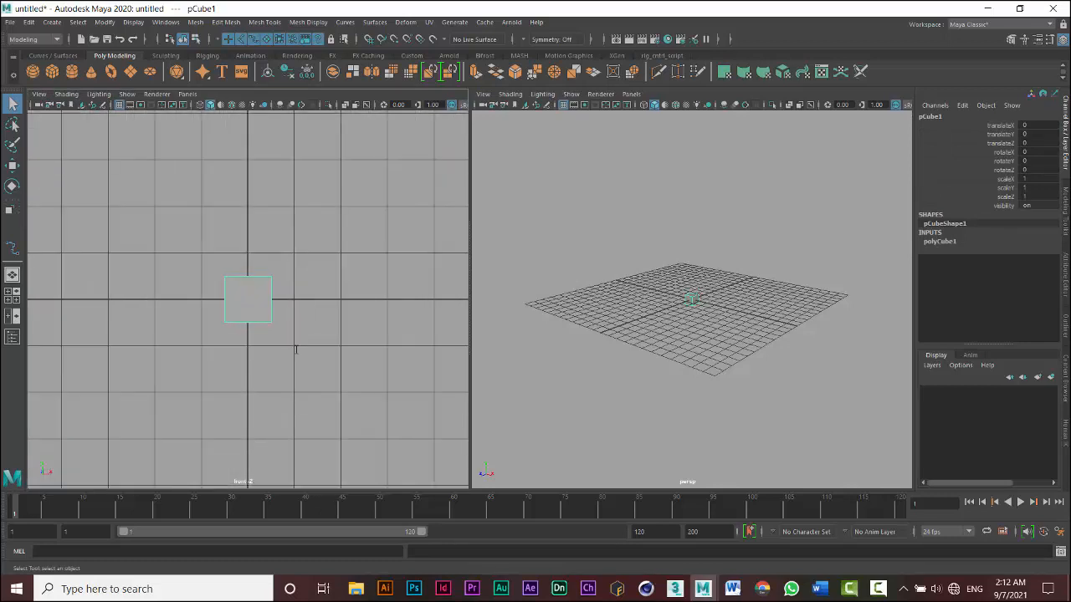
scroll(296, 350, up, 1)
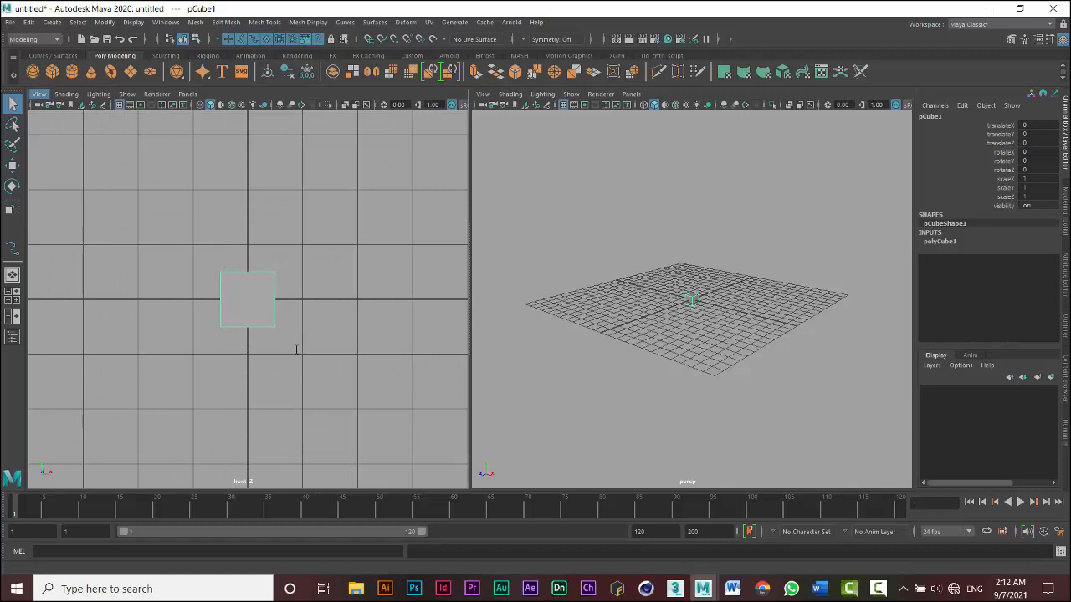
click(39, 95)
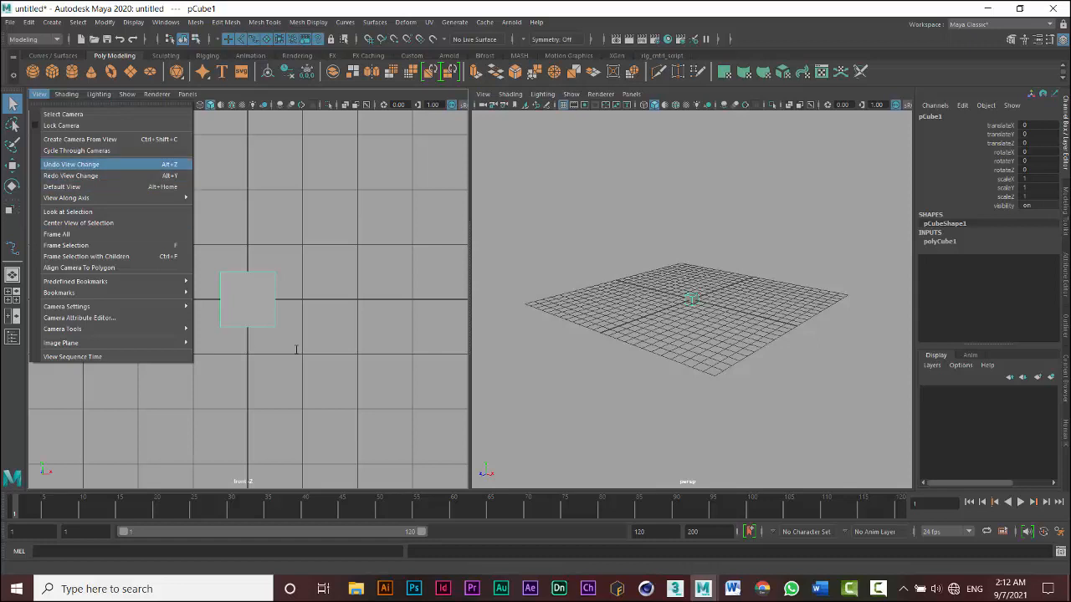
key(Return)
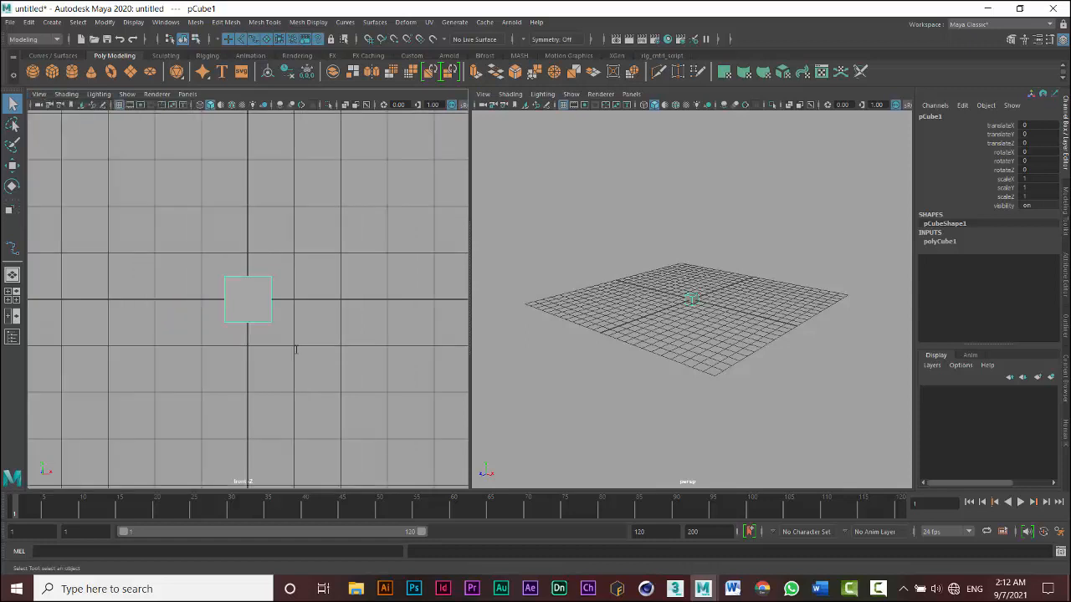
click(39, 94)
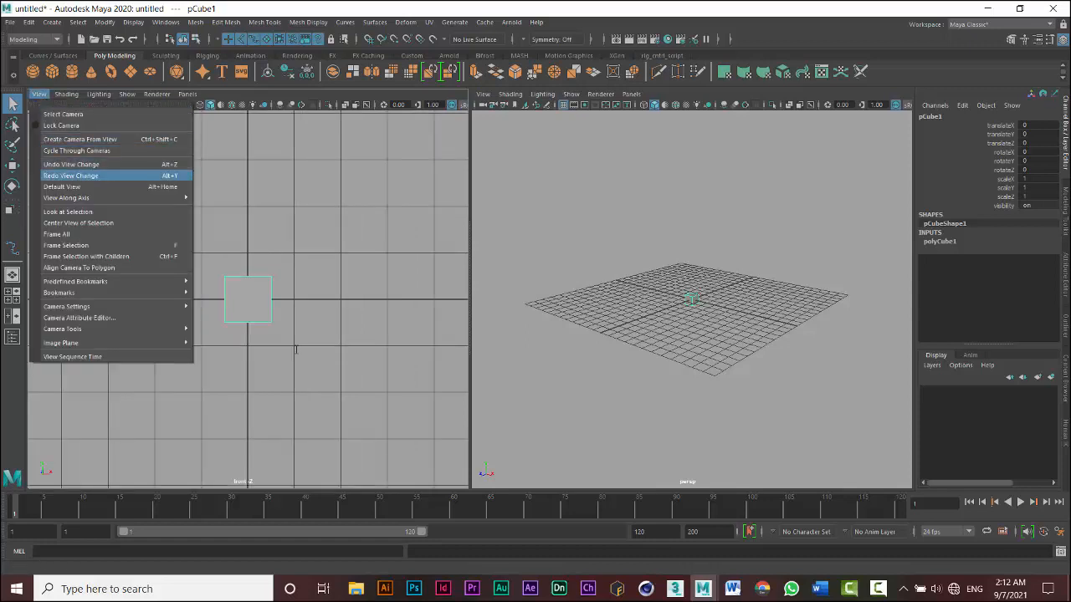
key(Return)
- Undo several front view changes in a row to zoom back out from the cube step by step
click(38, 95)
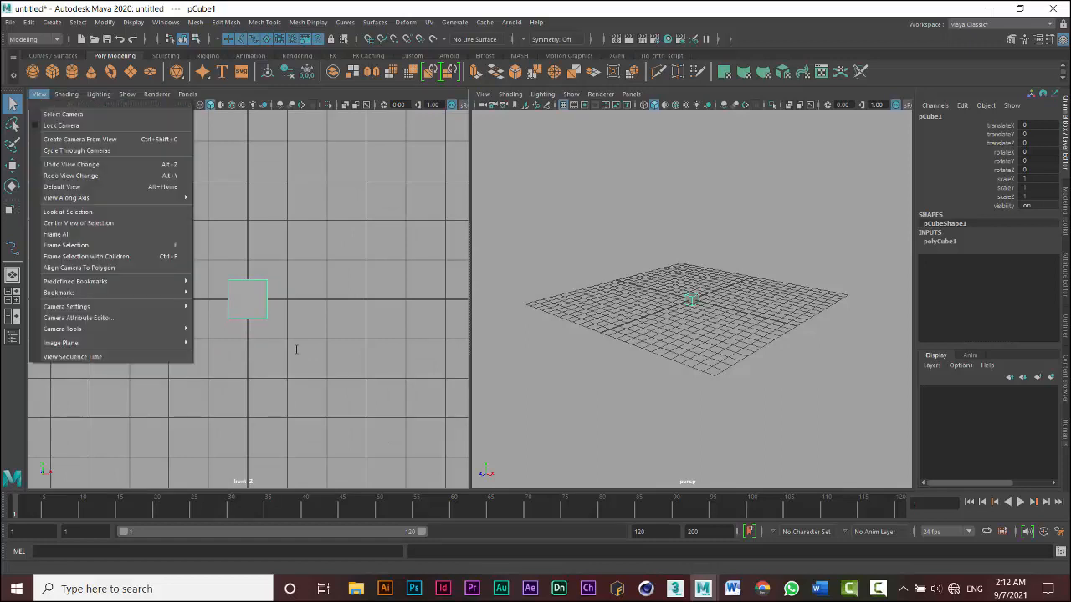
key(alt+z)
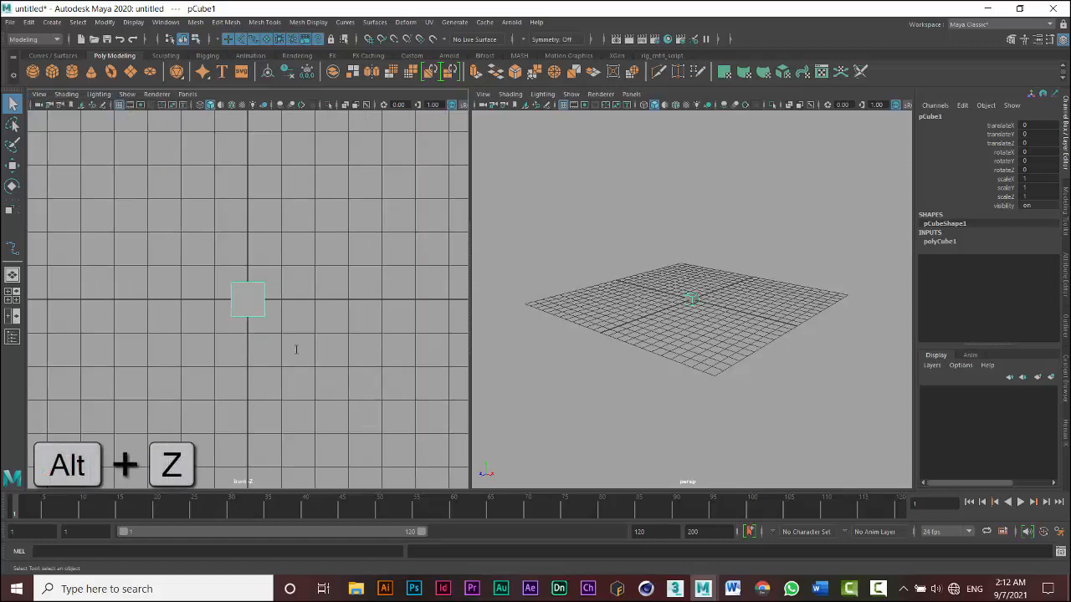
key(alt+z)
key(alt+z)
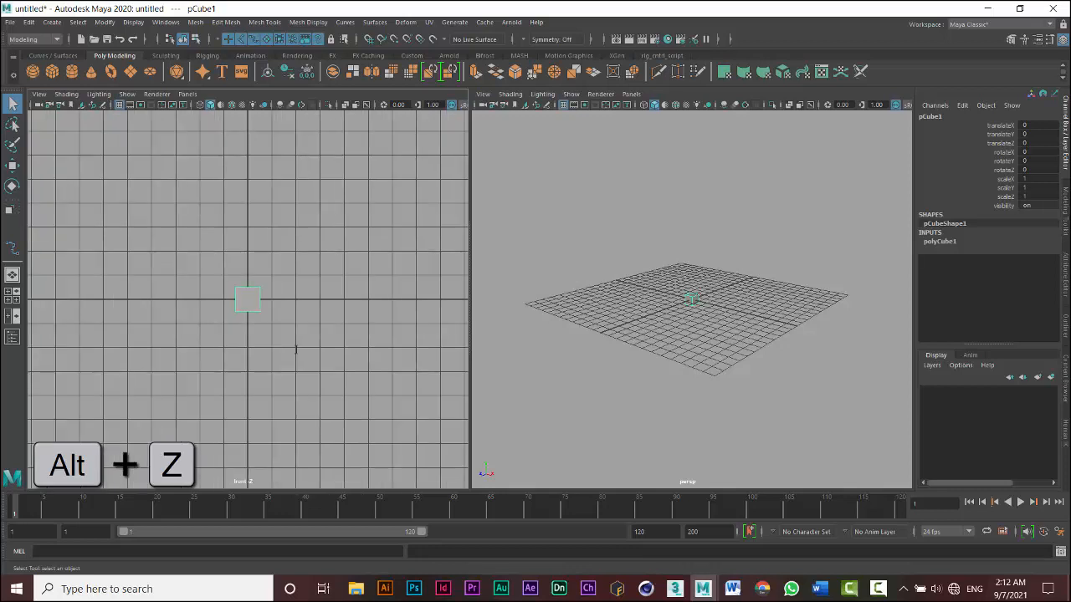
key(alt+z)
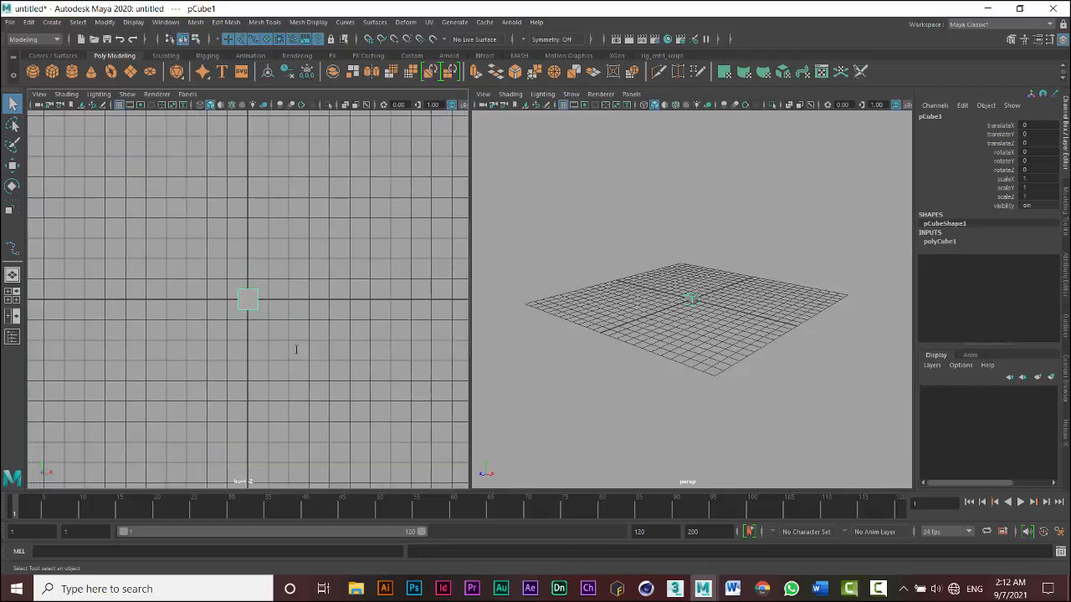
- Reset the front view to the Default View and restore the cube's selection
click(39, 95)
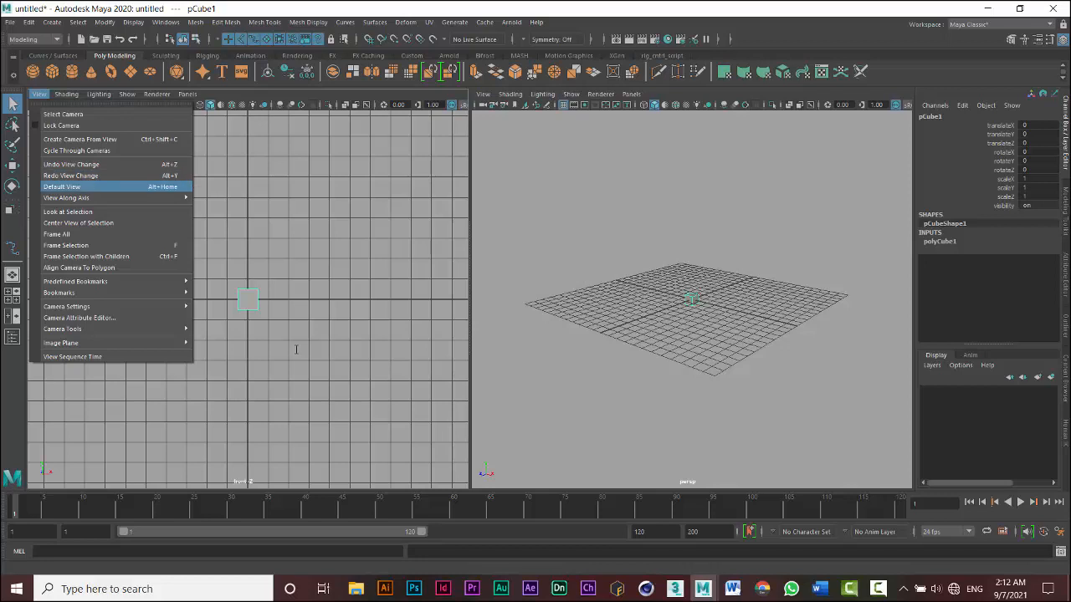
key(alt+Home)
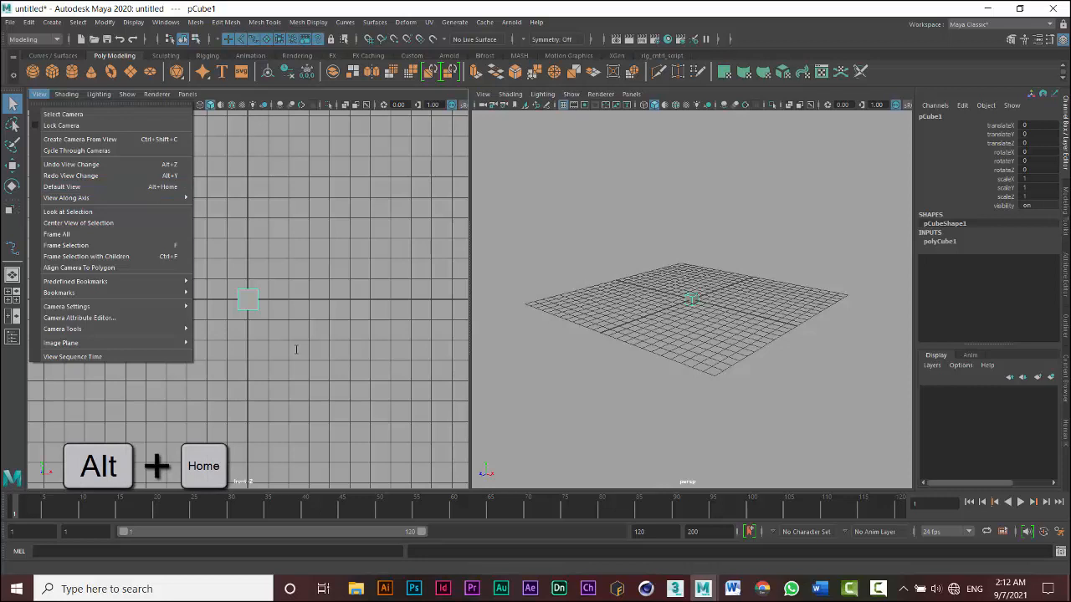
click(295, 350)
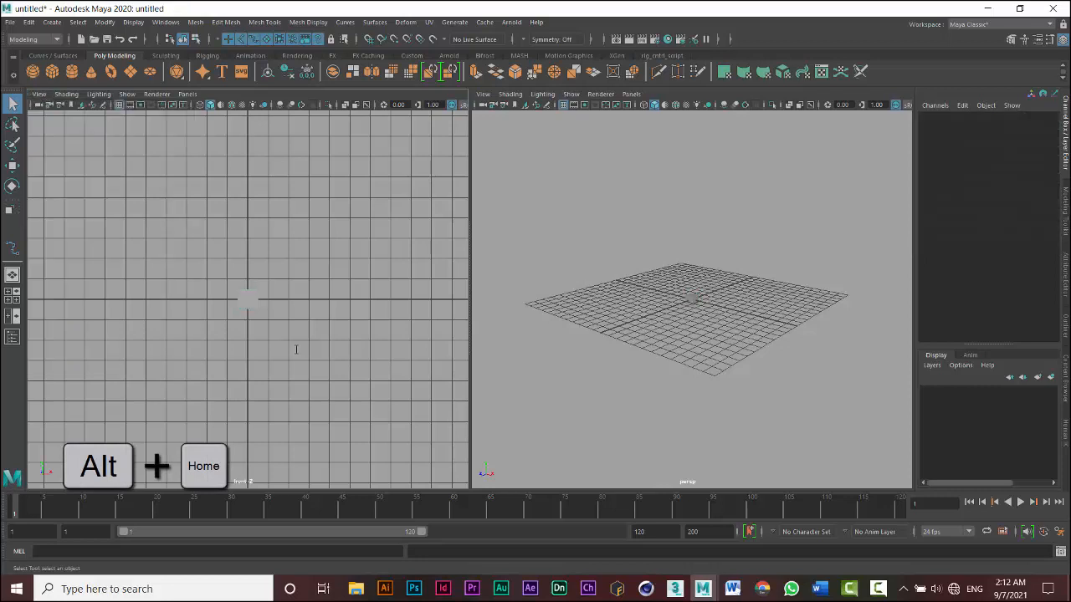
key(alt+Home)
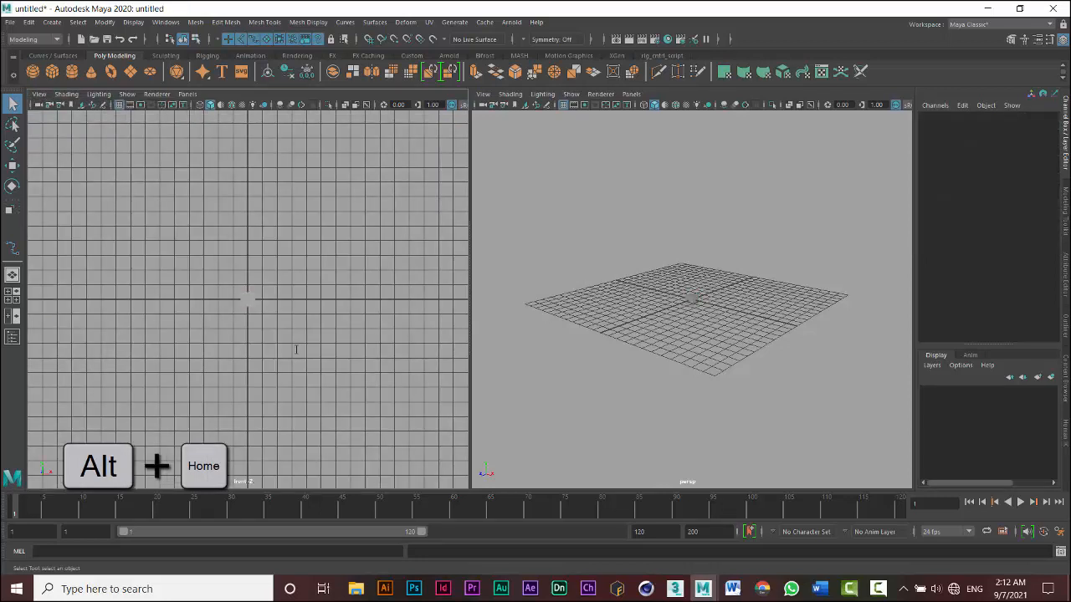
key(ctrl+z)
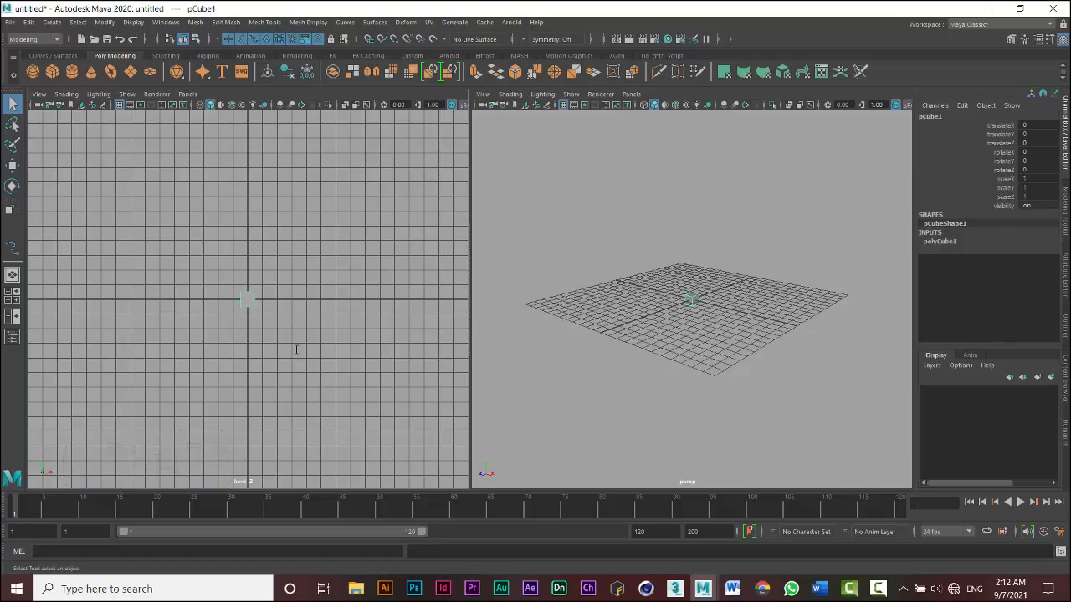
- Cycle the viewport background in both views from plain grey to the blue-to-black gradient
click(40, 94)
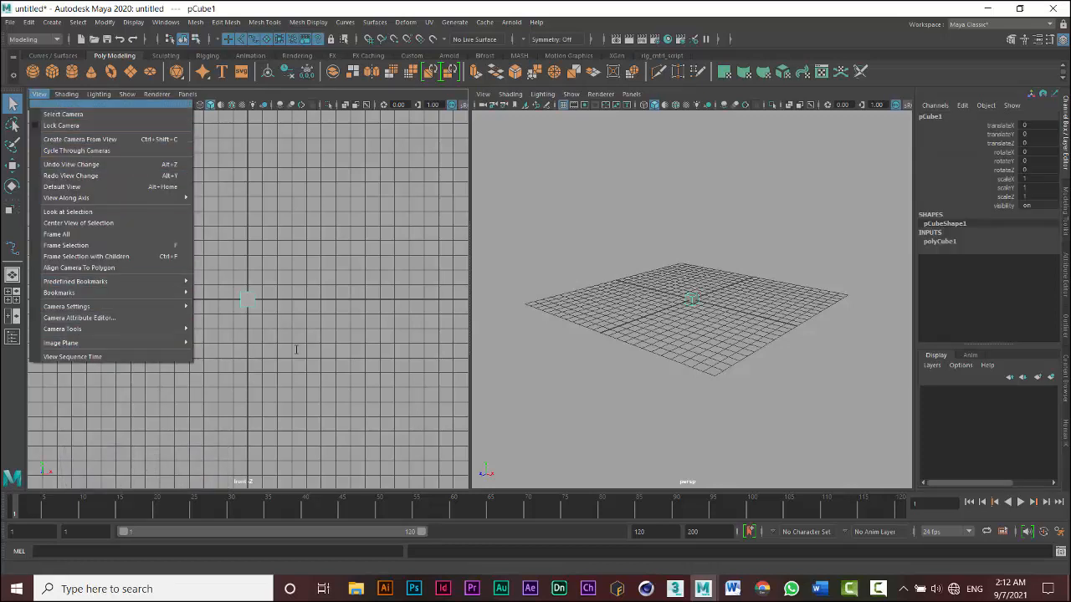
mouse_move(66, 95)
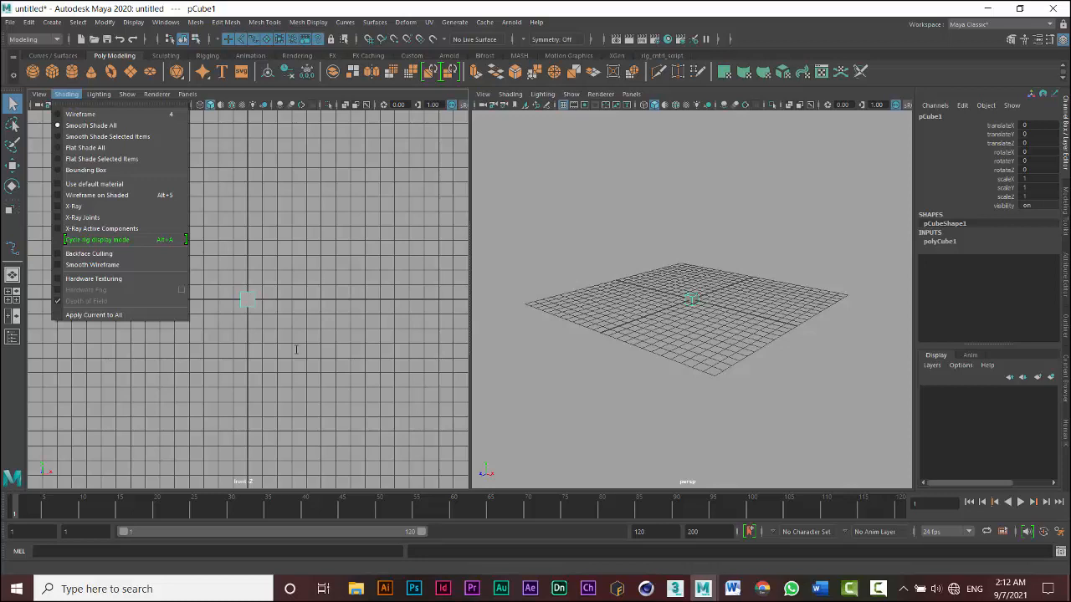
click(296, 350)
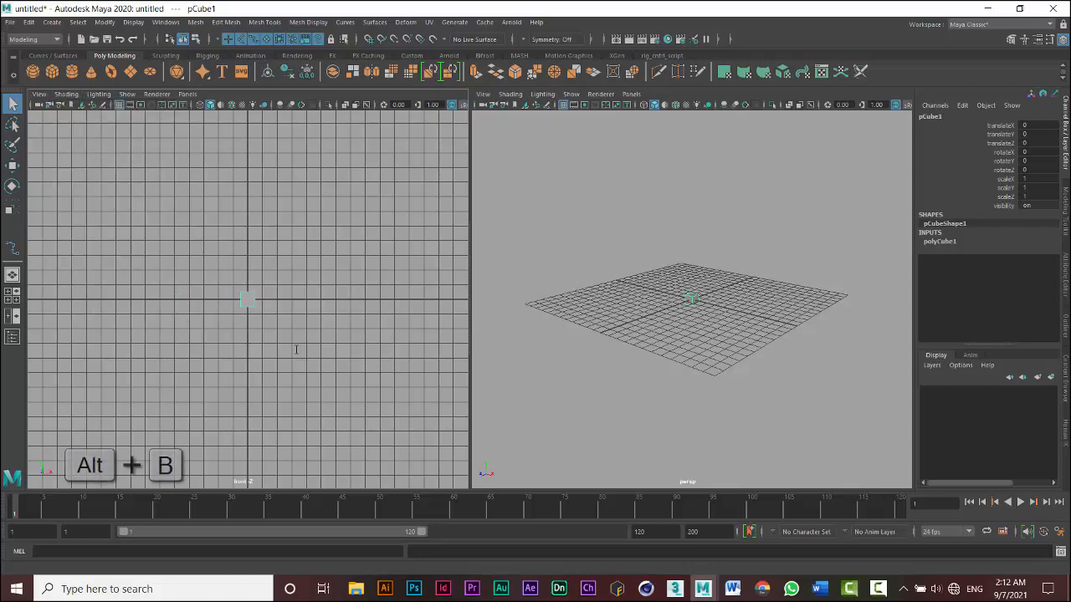
key(alt+b)
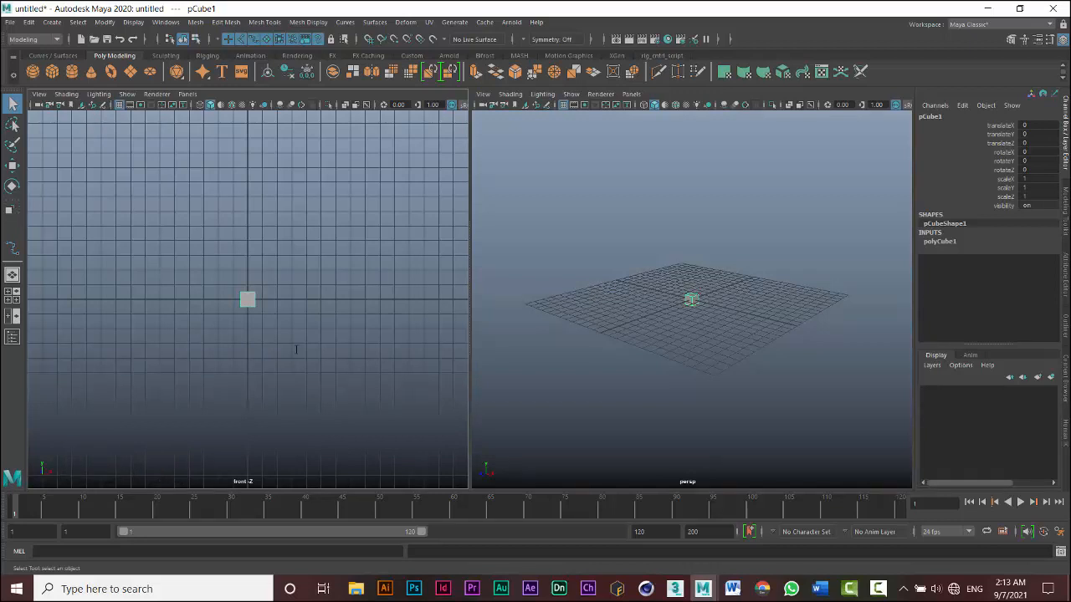
- Scale the cube uniformly to about 7.454 in the front view and return to the Select tool
key(r)
drag(247, 300, 419, 299)
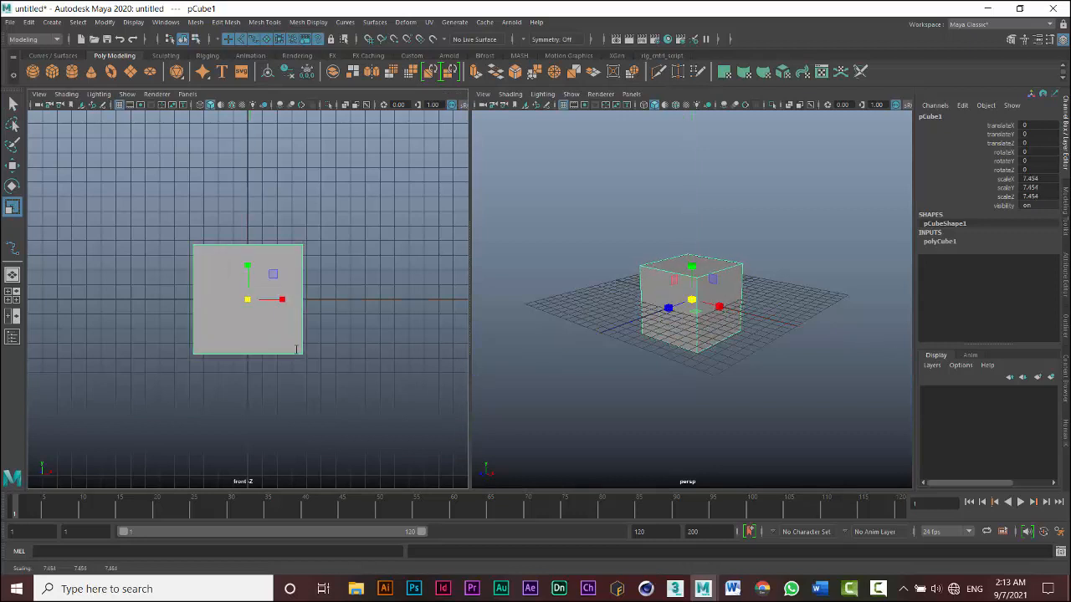
key(w)
key(q)
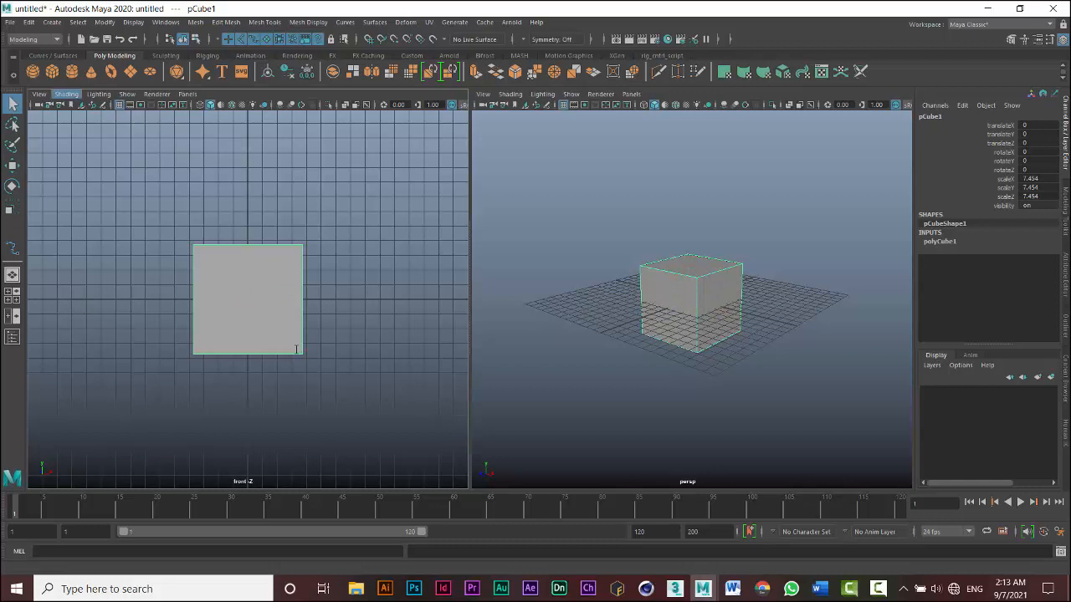
- Show the front view in Wireframe and restore it to Smooth Shade All
click(66, 94)
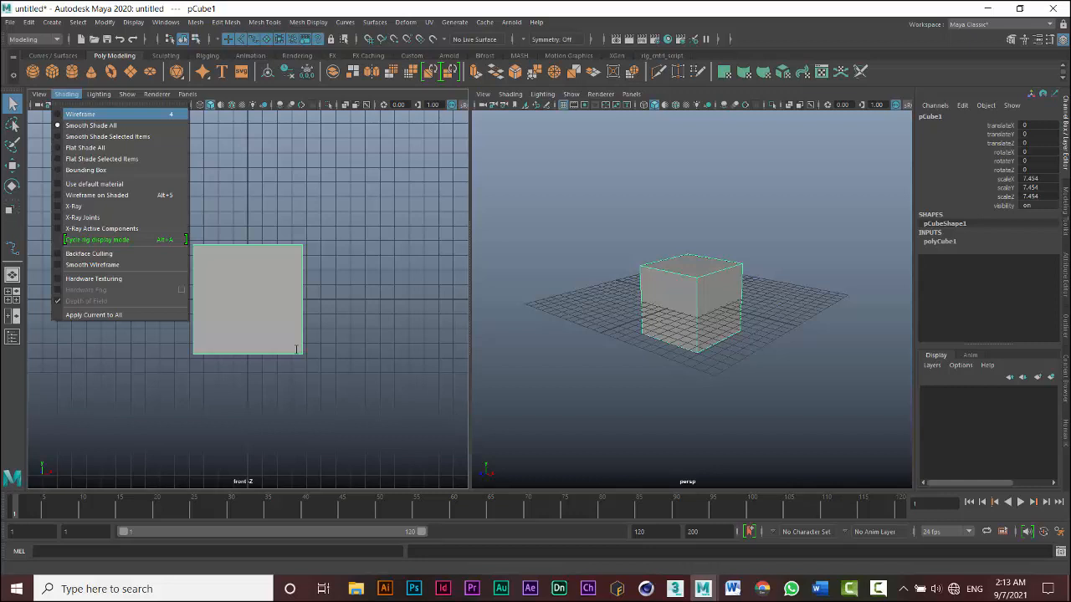
click(296, 349)
key(4)
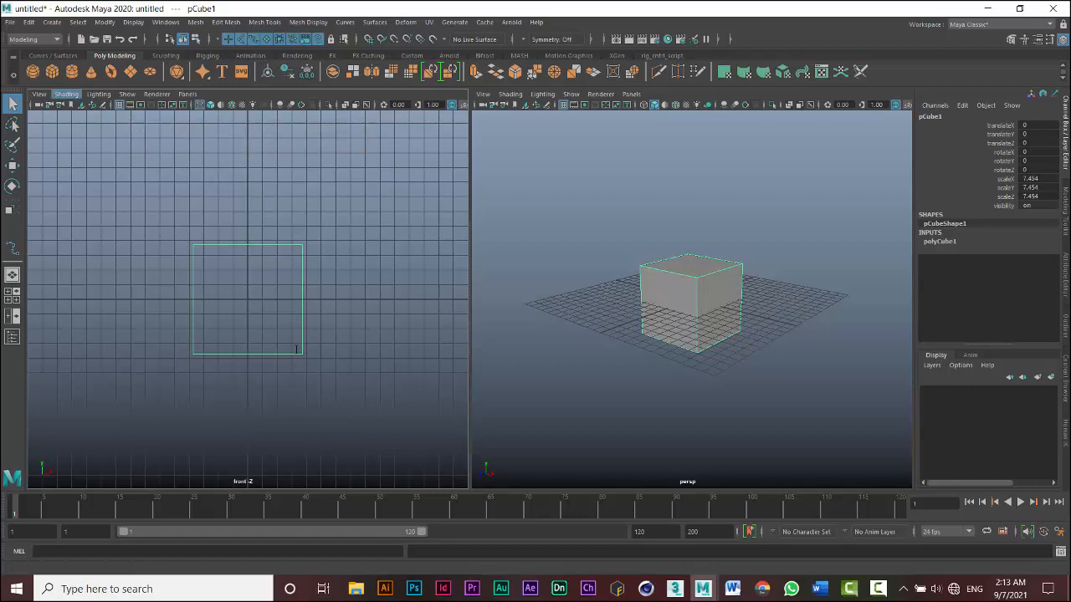
click(66, 94)
click(92, 124)
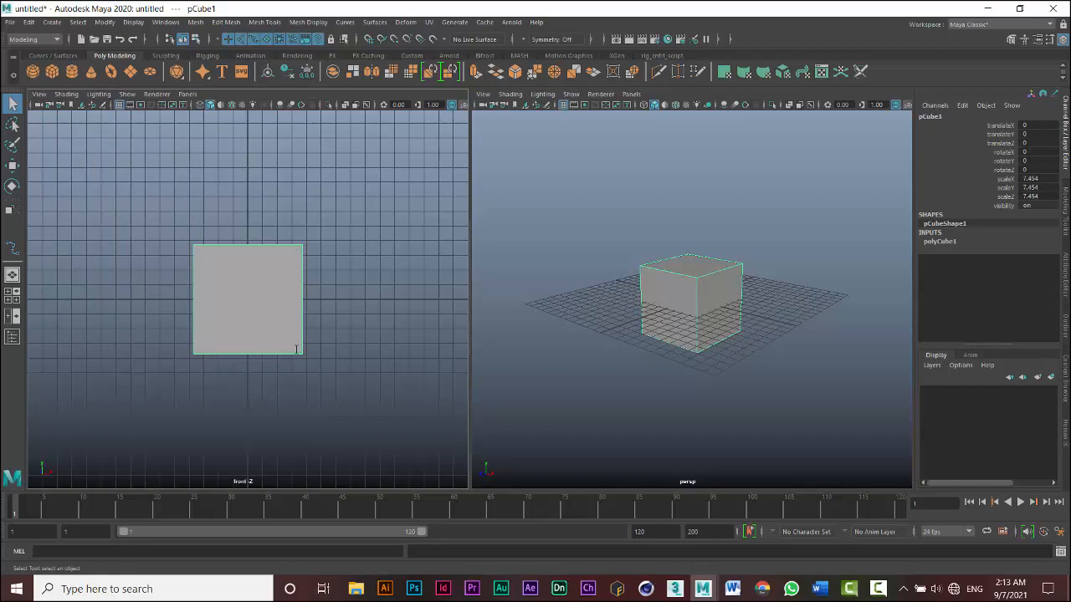
- Switch to the single perspective view, display the cube in wireframe and return it to shaded display
click(12, 274)
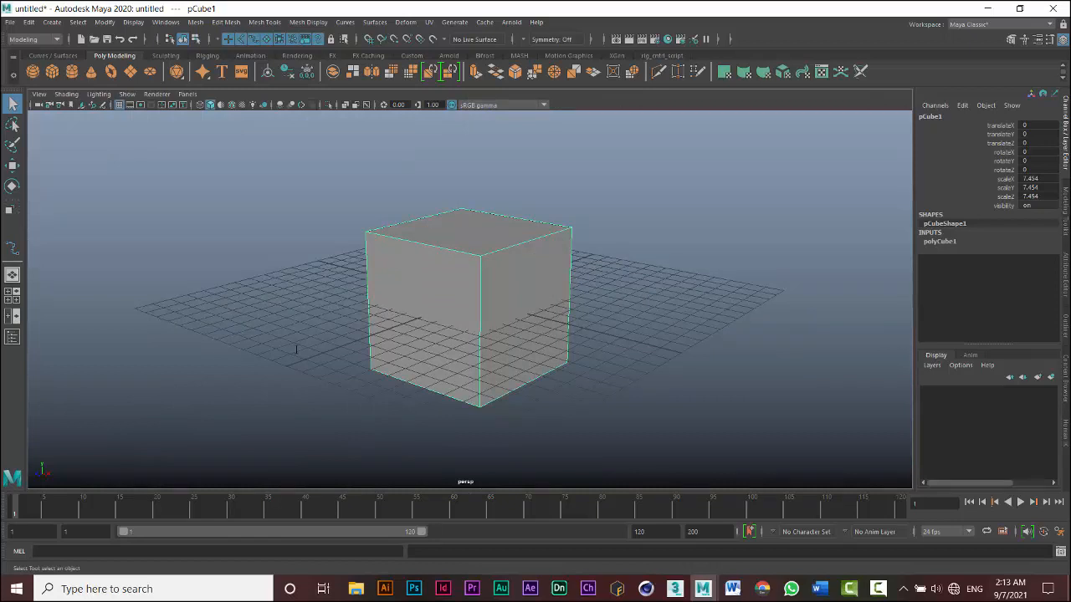
click(66, 93)
key(4)
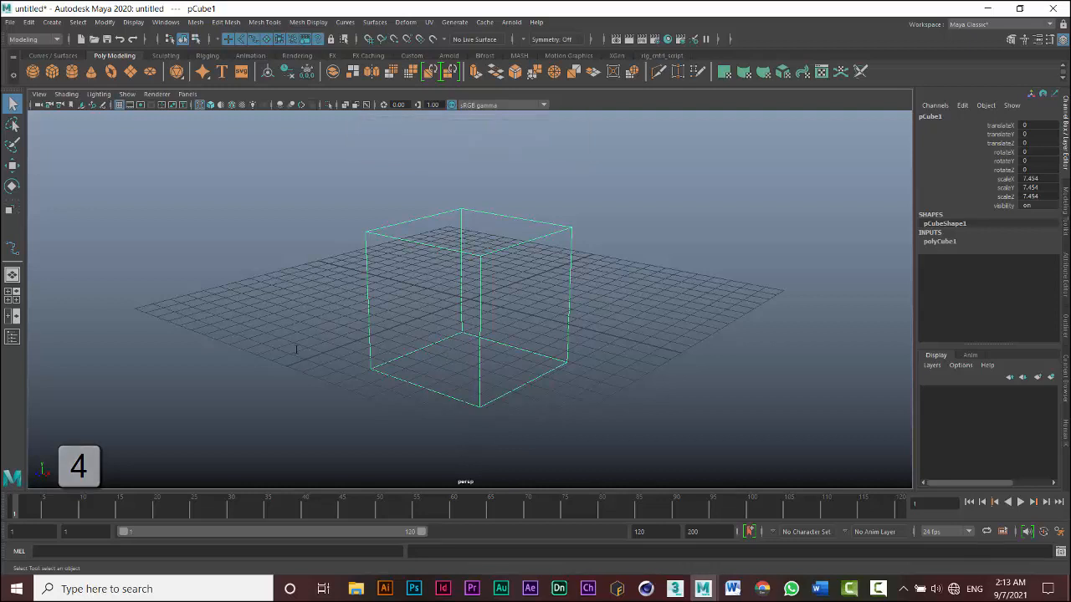
key(5)
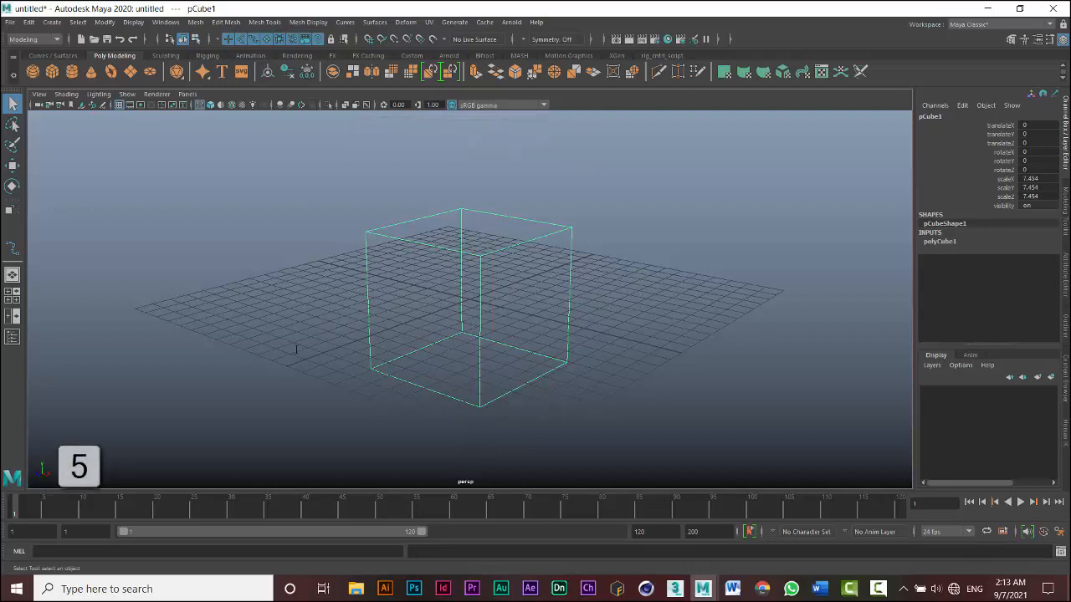
key(5)
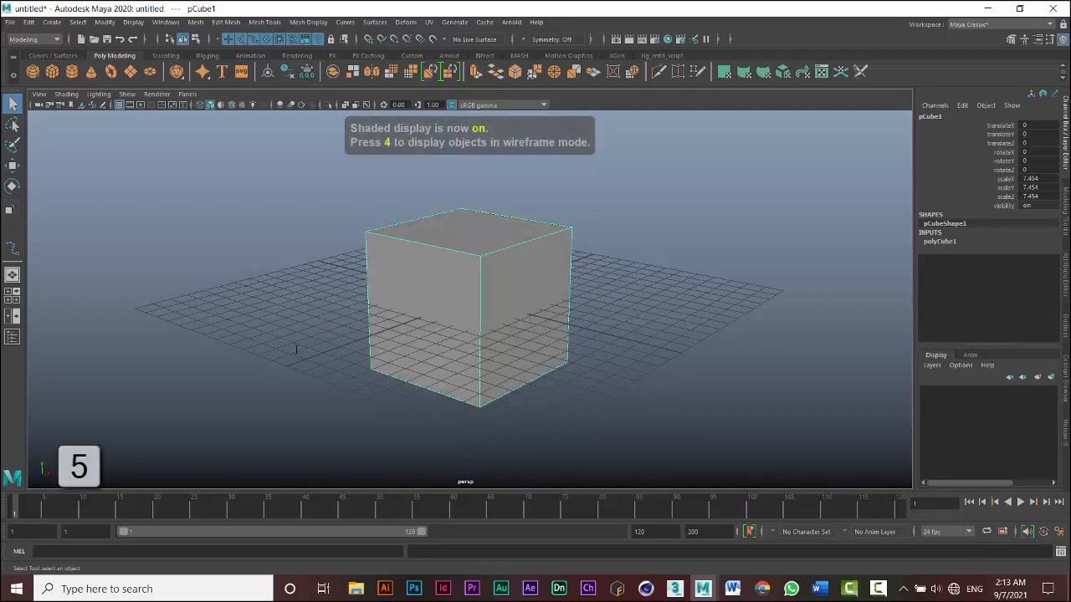
- Move the cube back along the Z axis to about -15.658 in the perspective view
click(66, 93)
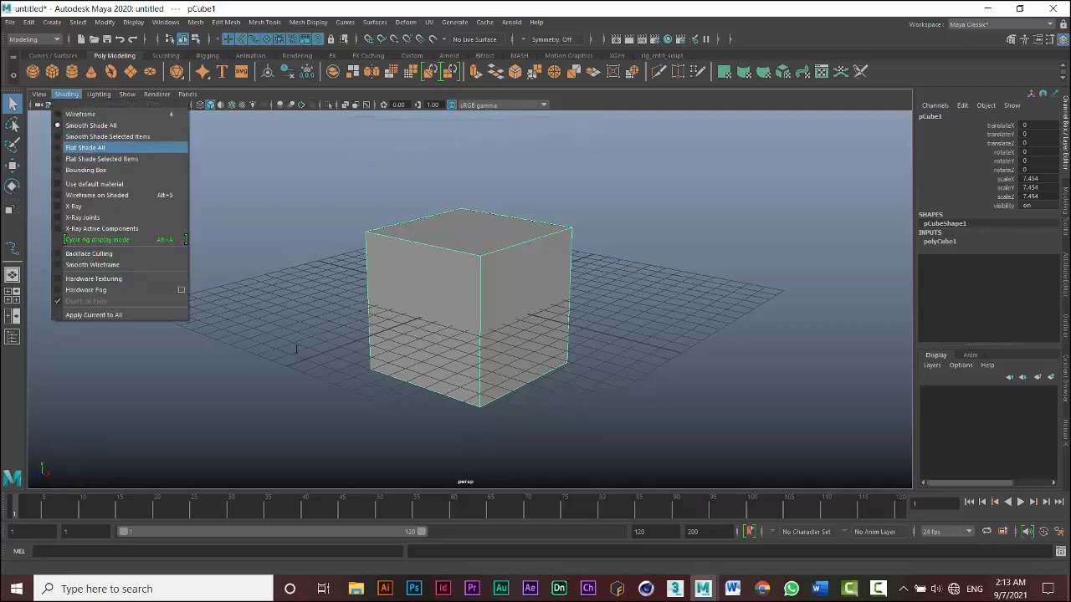
key(5)
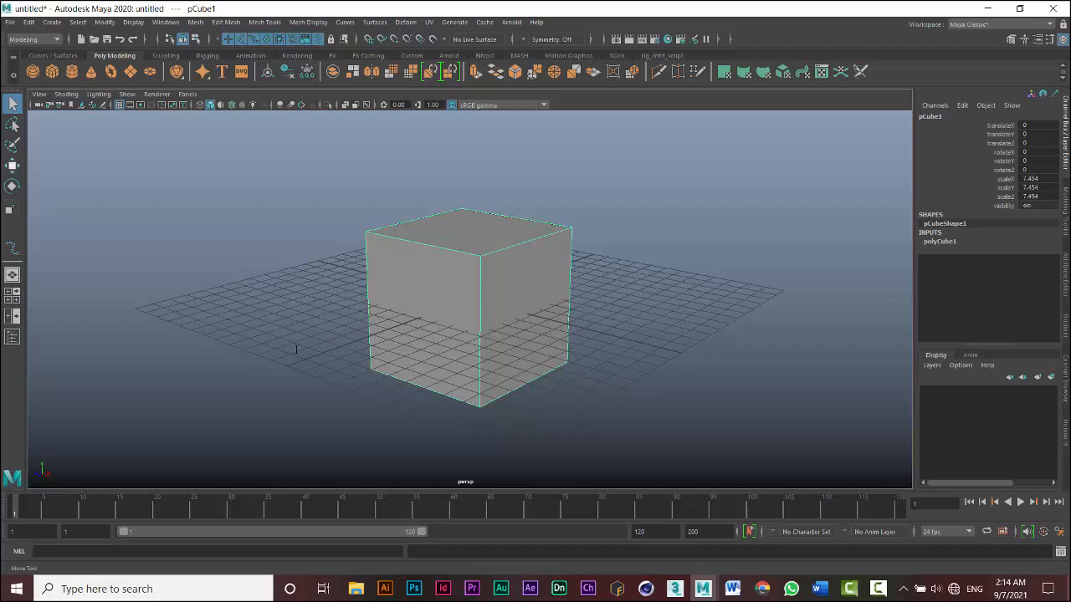
key(w)
drag(445, 309, 603, 250)
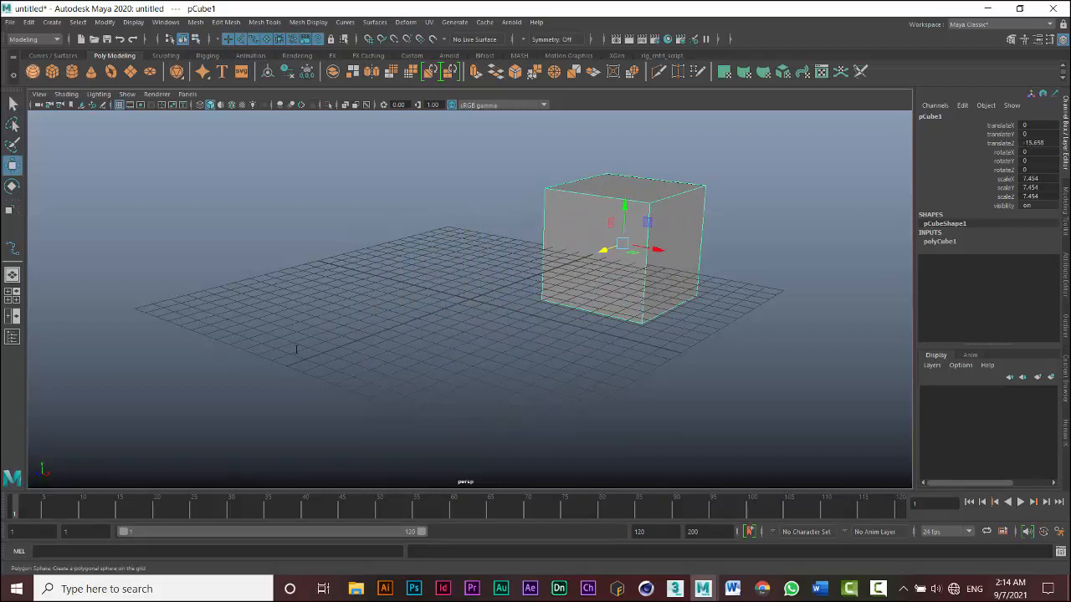
- Create a polygon sphere at the grid's centre and scale it uniformly to about 4.073
click(33, 71)
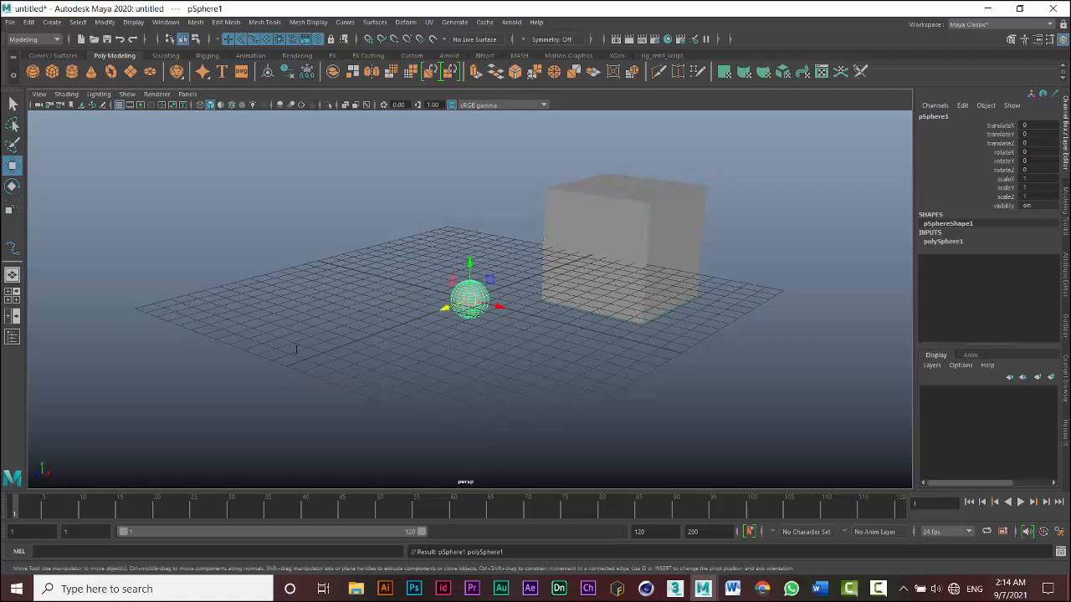
key(r)
drag(469, 300, 626, 298)
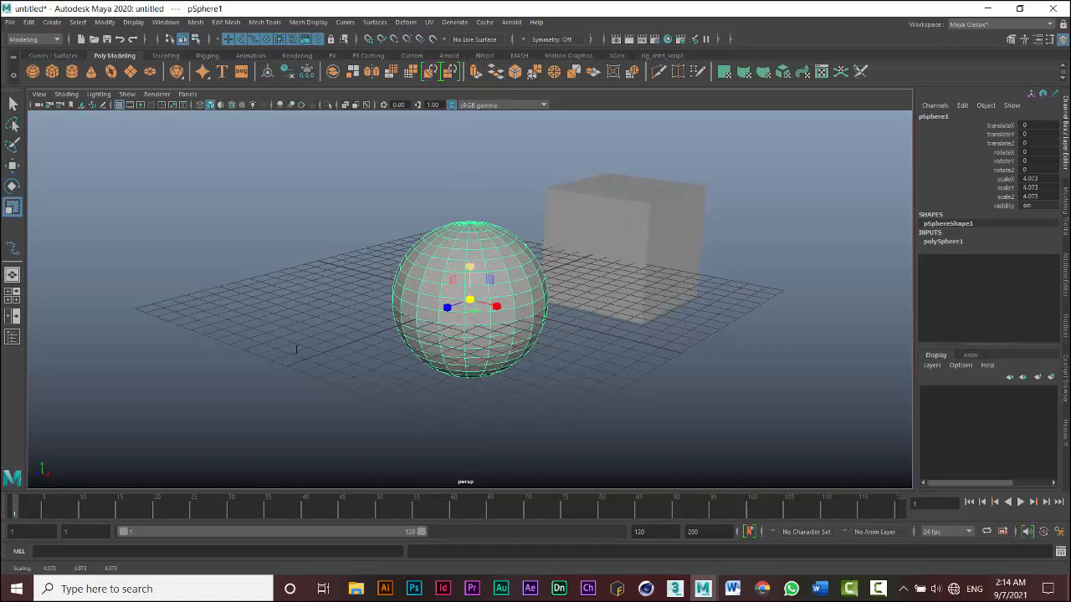
- Deselect the sphere and change the perspective view's shading from Flat Shade All to Smooth Shade All
click(296, 350)
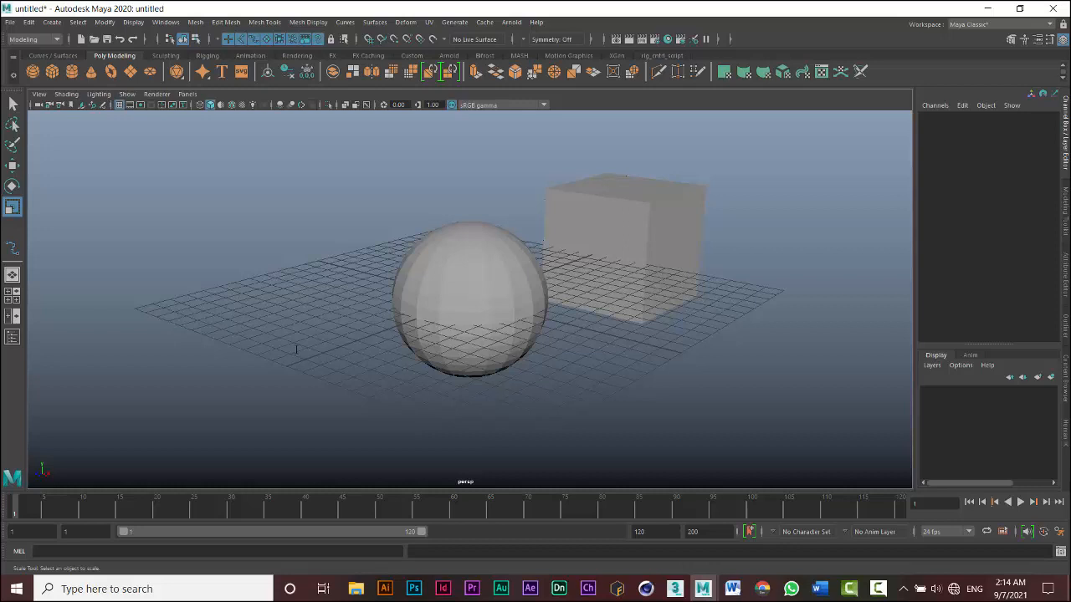
click(66, 94)
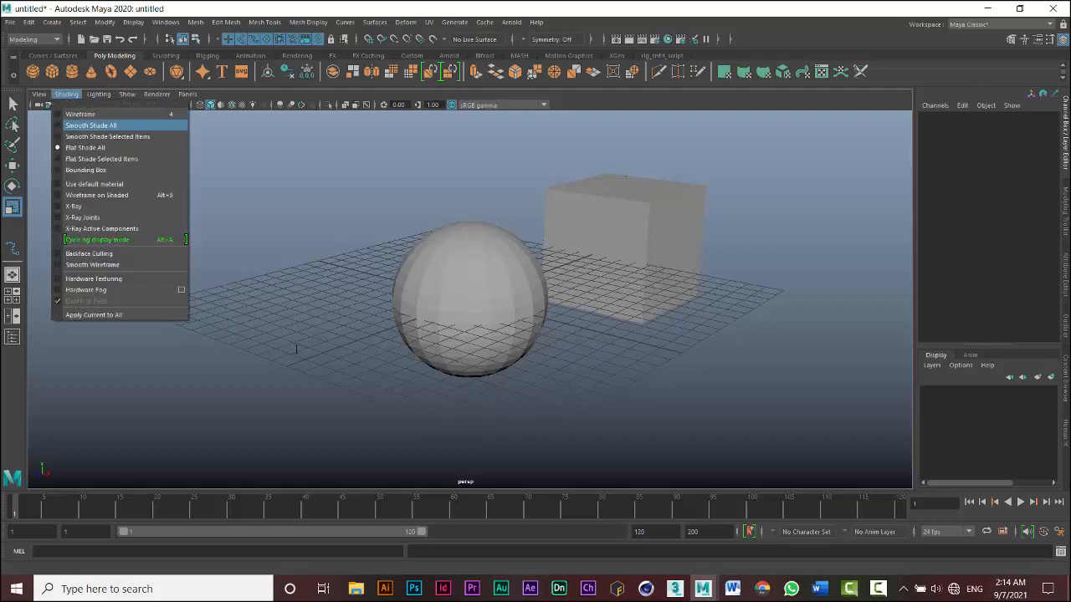
click(90, 126)
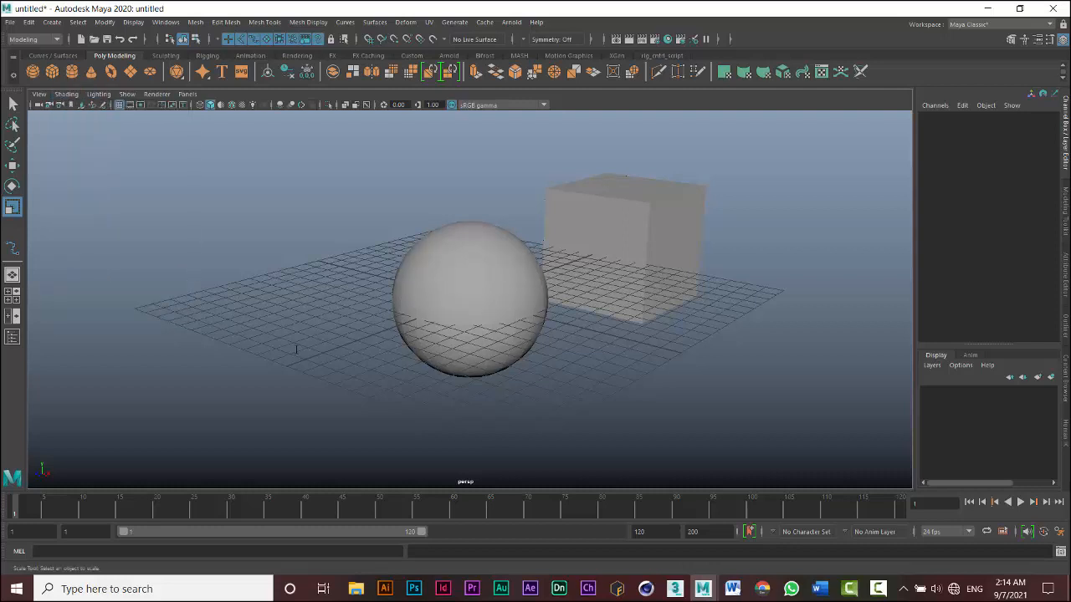
- Turn on X-Ray display for the sphere and cube, and turn it off again
click(66, 95)
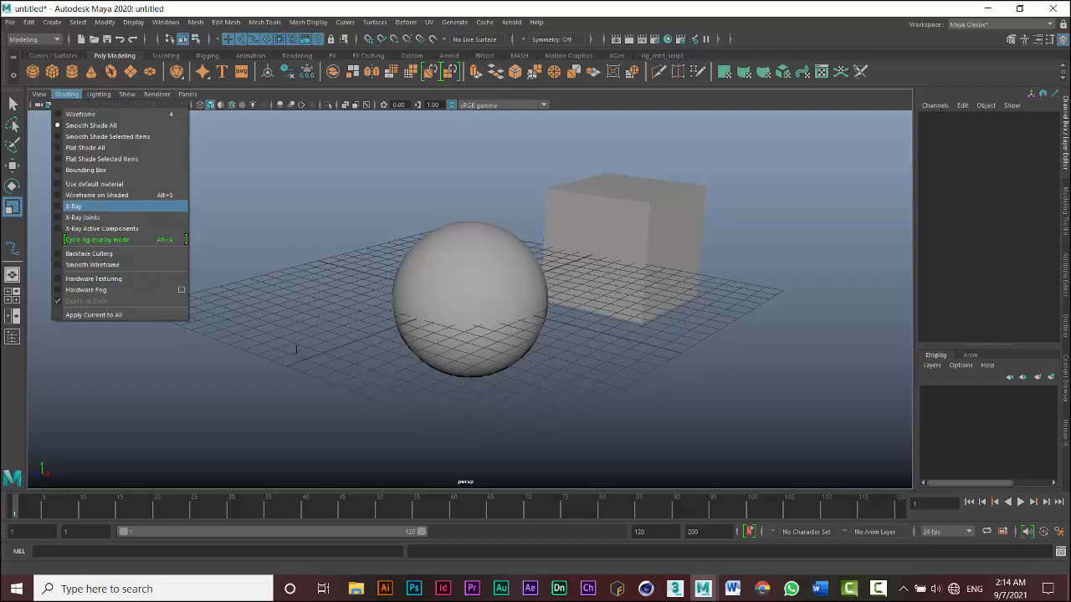
click(73, 206)
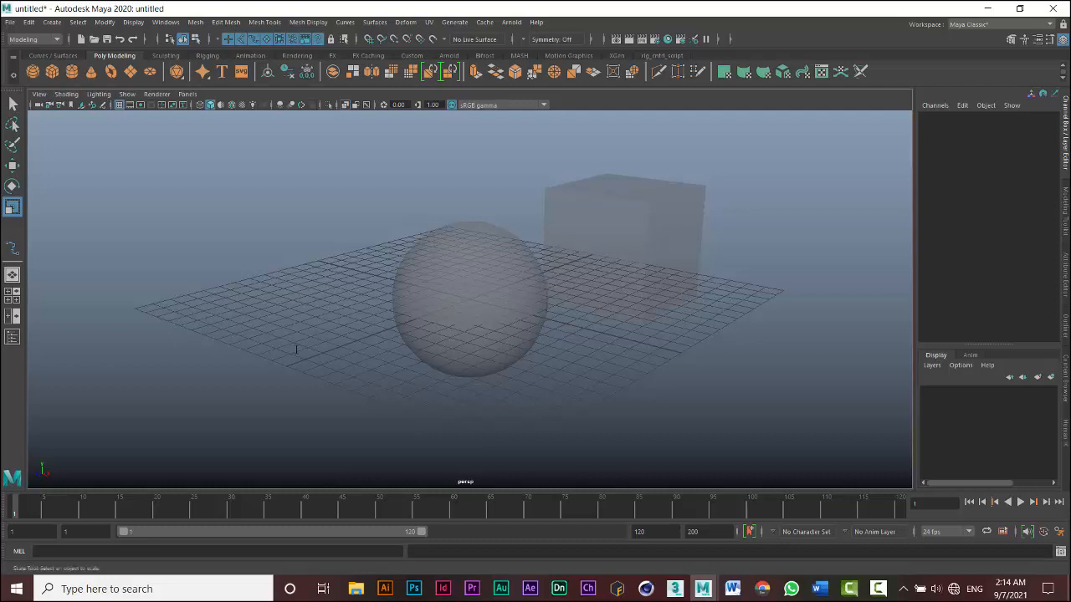
click(66, 95)
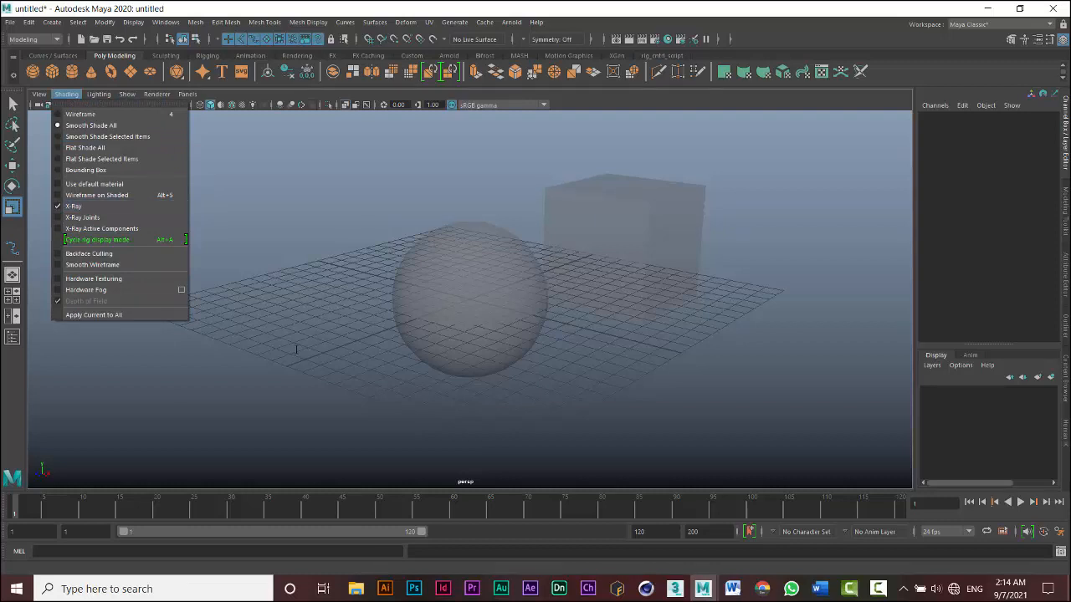
click(83, 206)
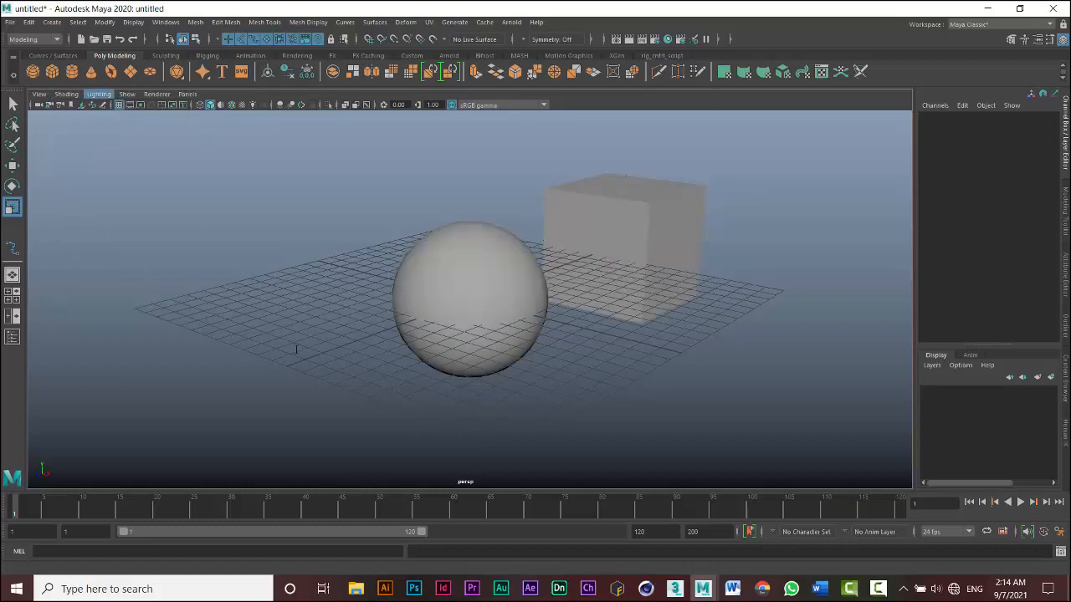
- Try Use All Lights in the perspective view and return to the default-lit shaded display
click(98, 93)
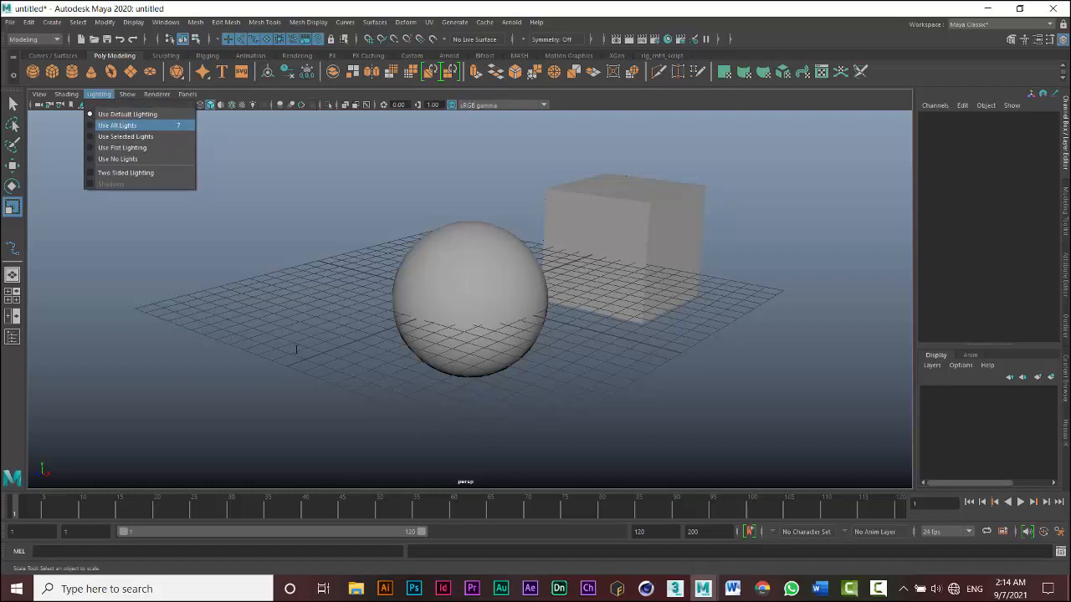
key(7)
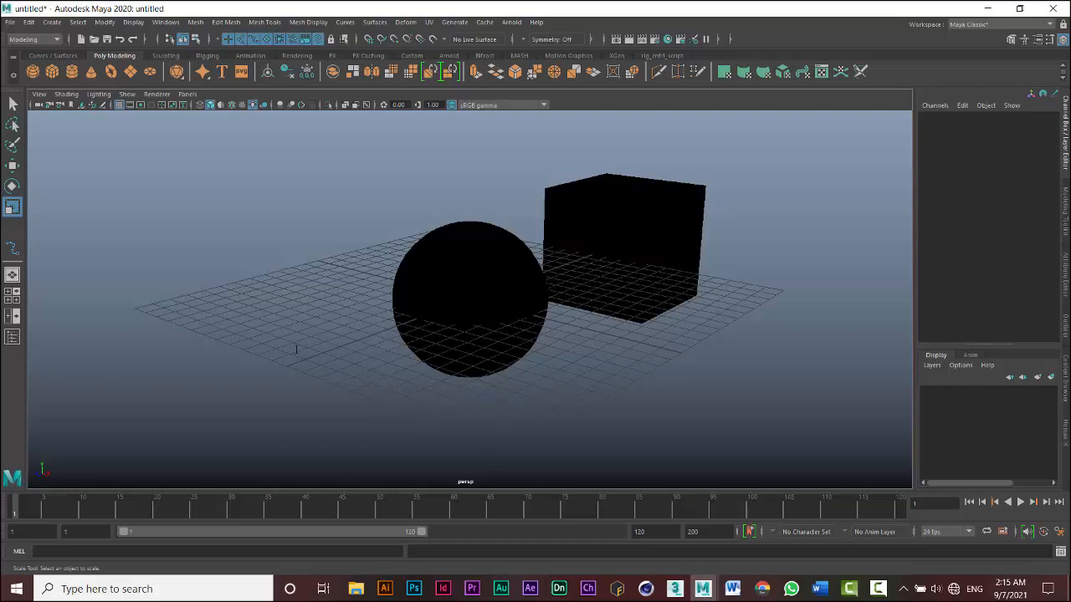
key(5)
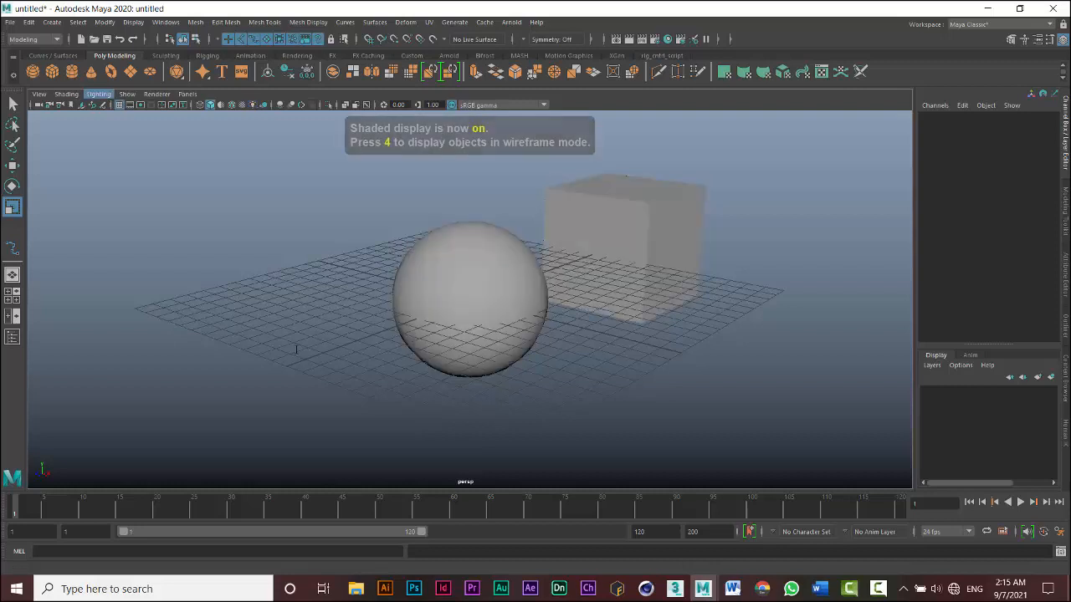
- Hide the grid in the perspective view and show it again
click(126, 93)
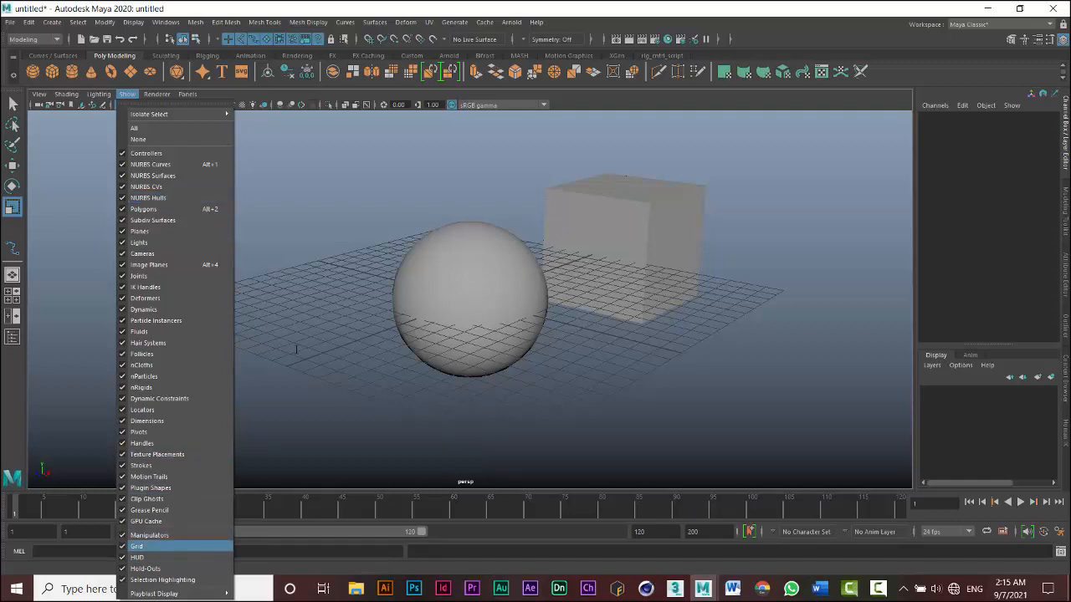
click(136, 546)
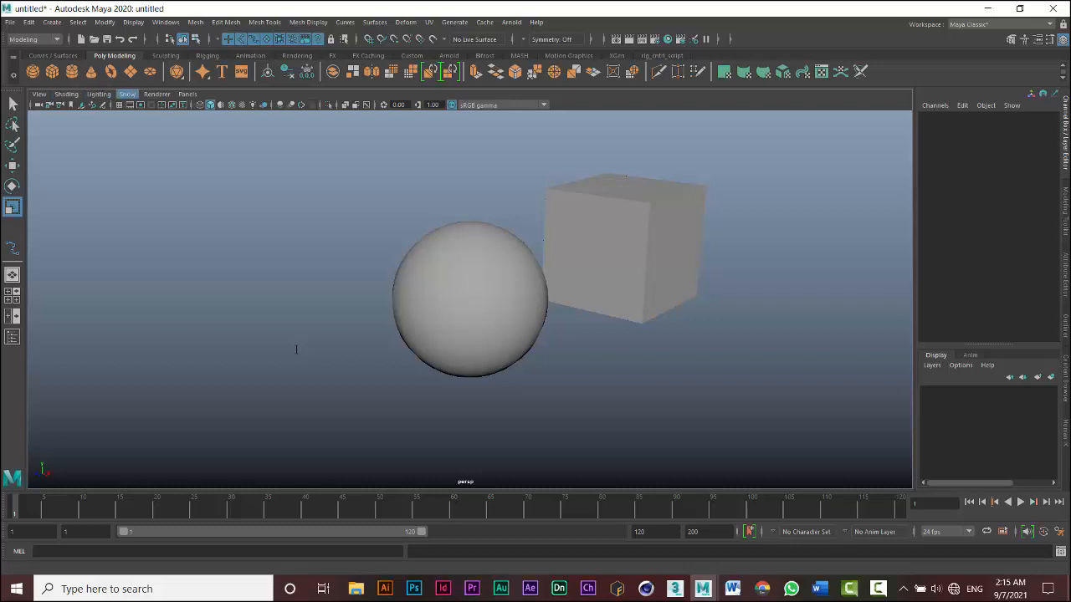
click(127, 95)
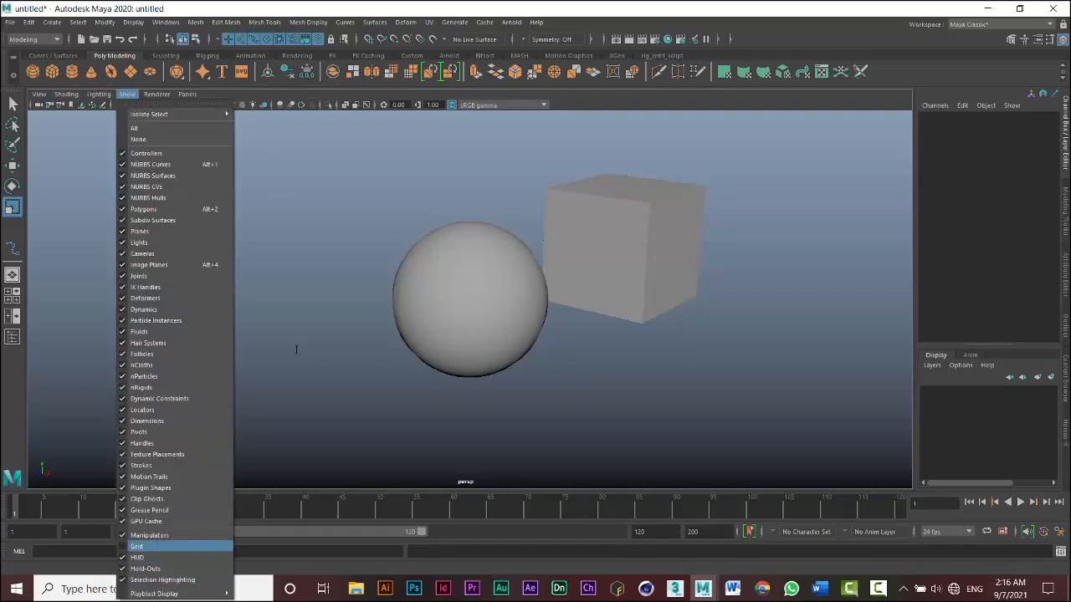
key(Return)
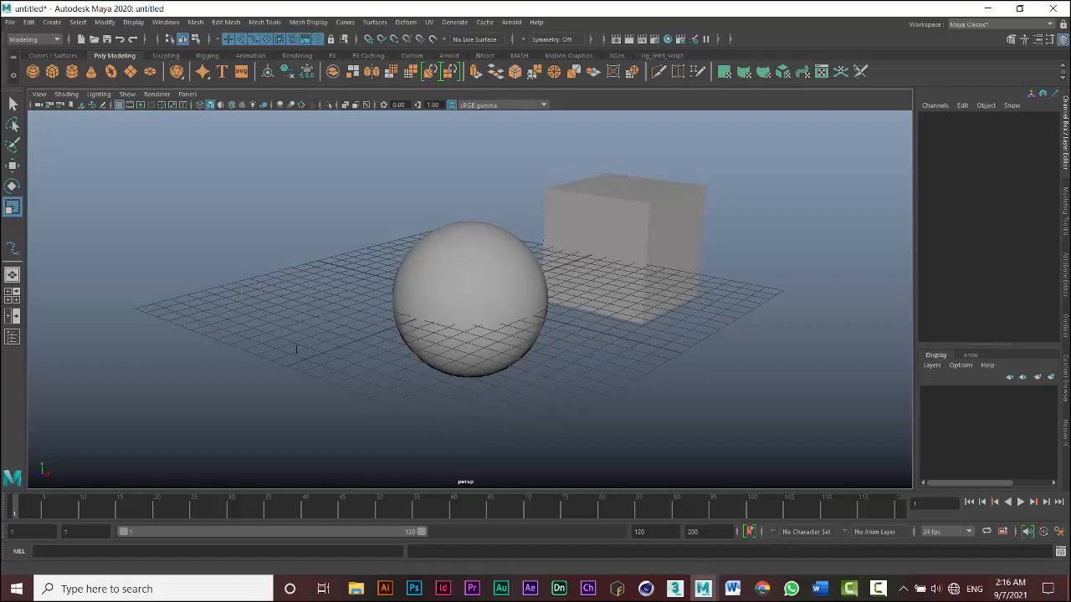
click(156, 94)
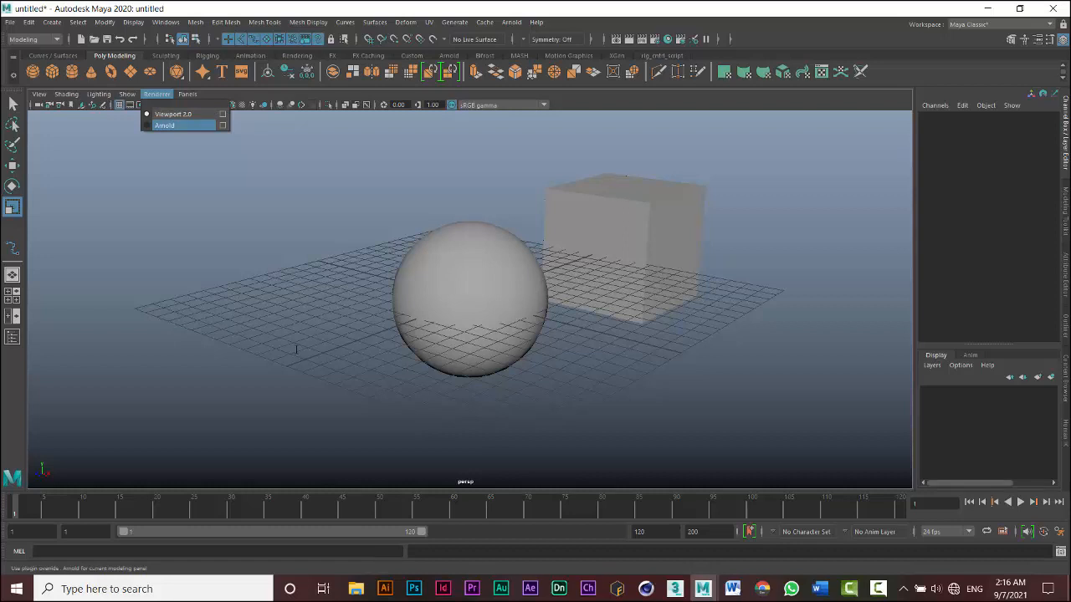
mouse_move(188, 94)
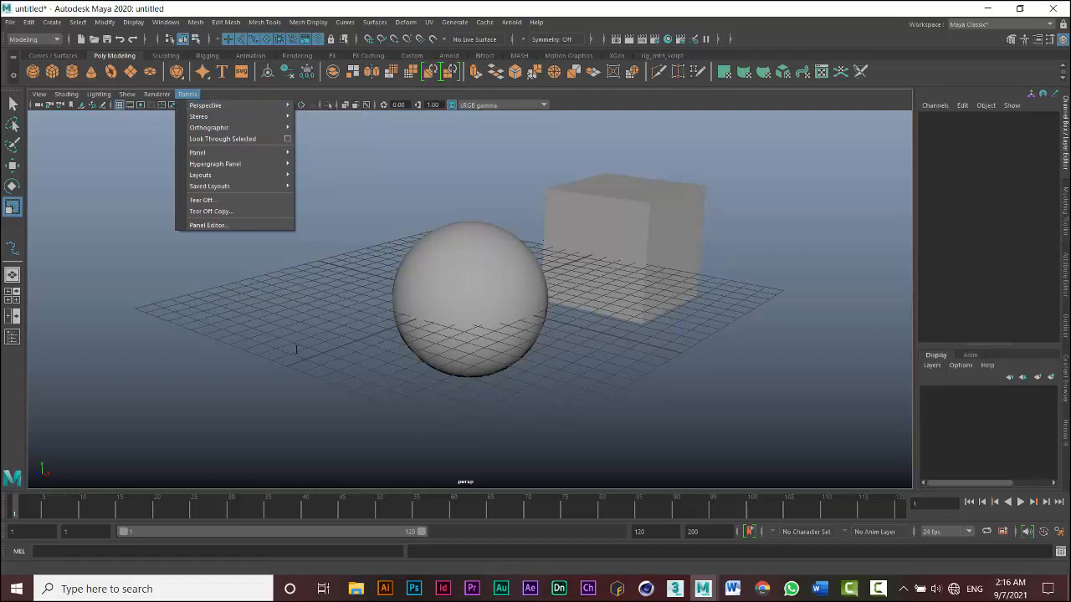
mouse_move(209, 127)
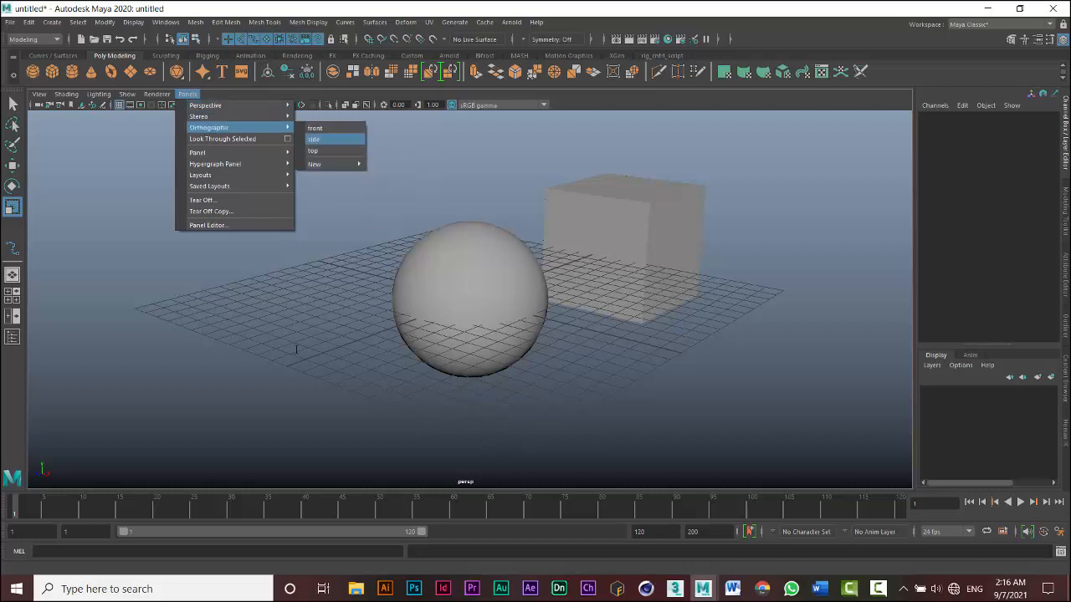
mouse_move(316, 164)
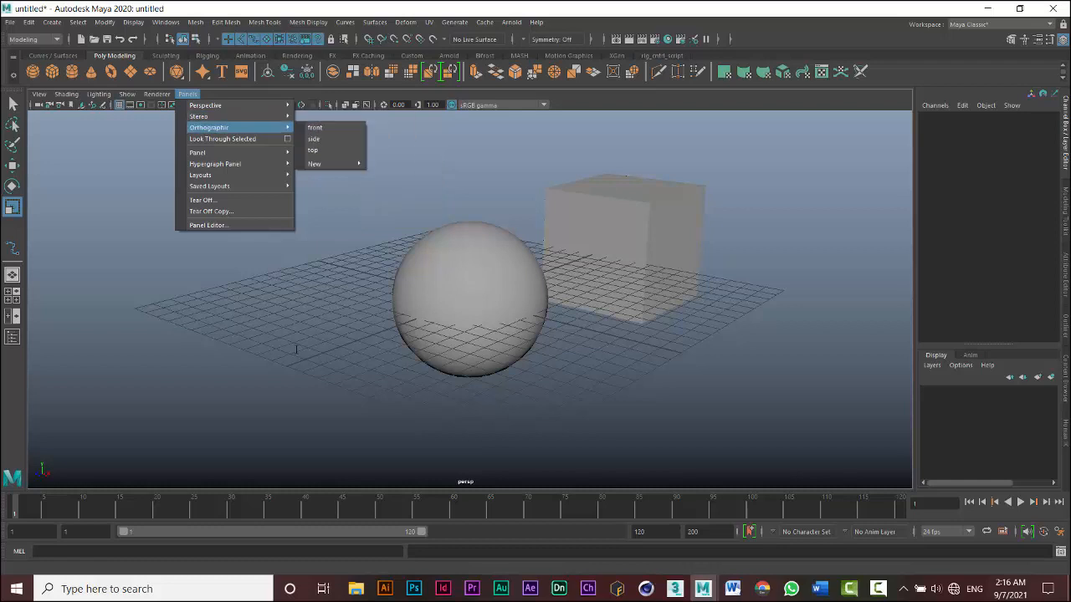
click(296, 350)
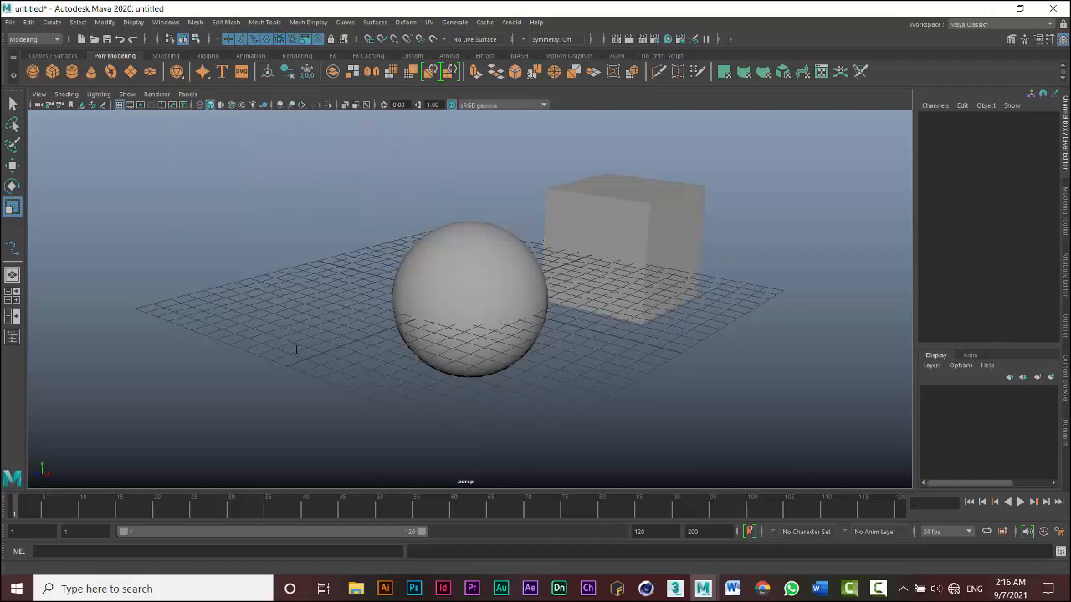
- Switch to the two-pane side-by-side layout and change the front view pane to the top orthographic view
click(12, 317)
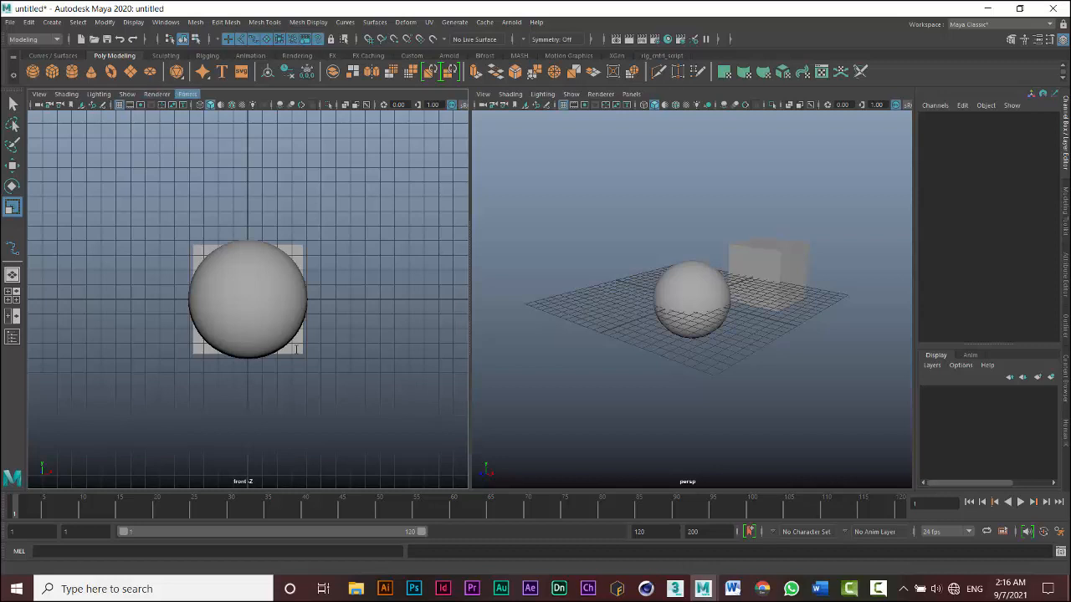
click(186, 94)
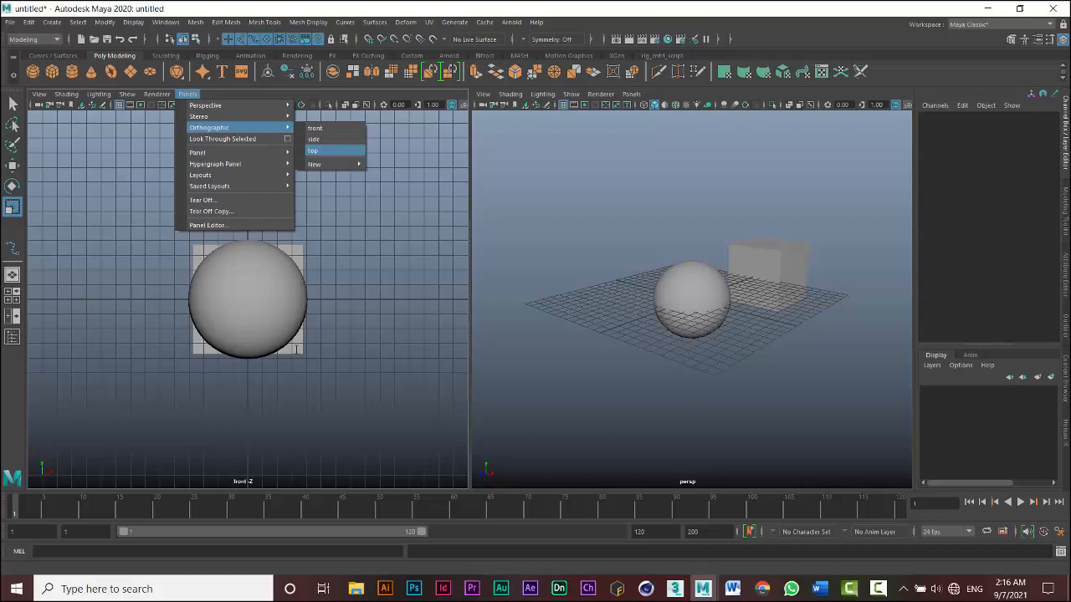
click(312, 150)
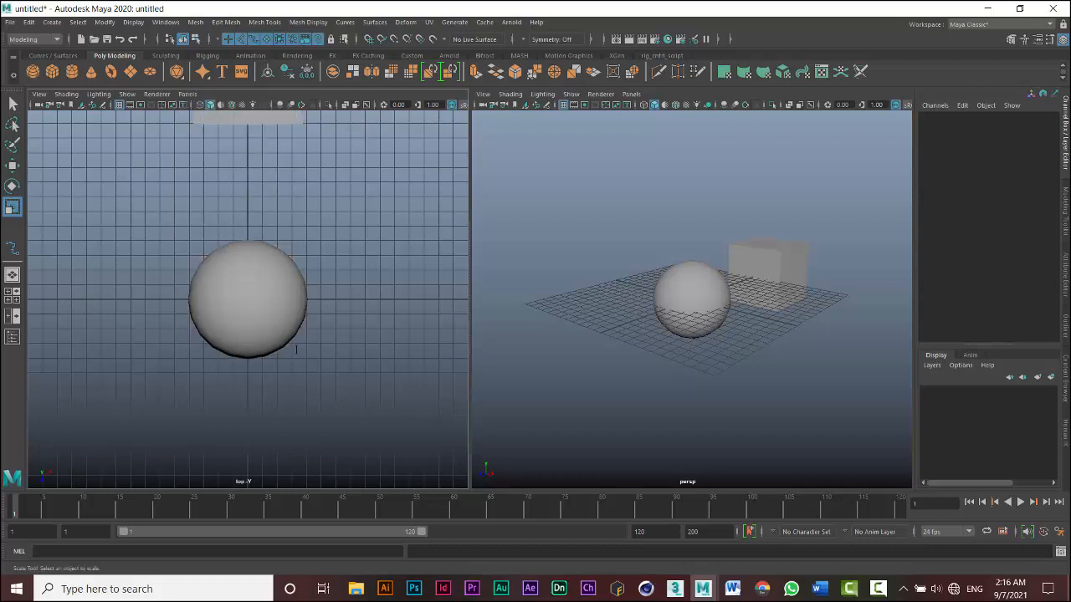
scroll(295, 349, down, 5)
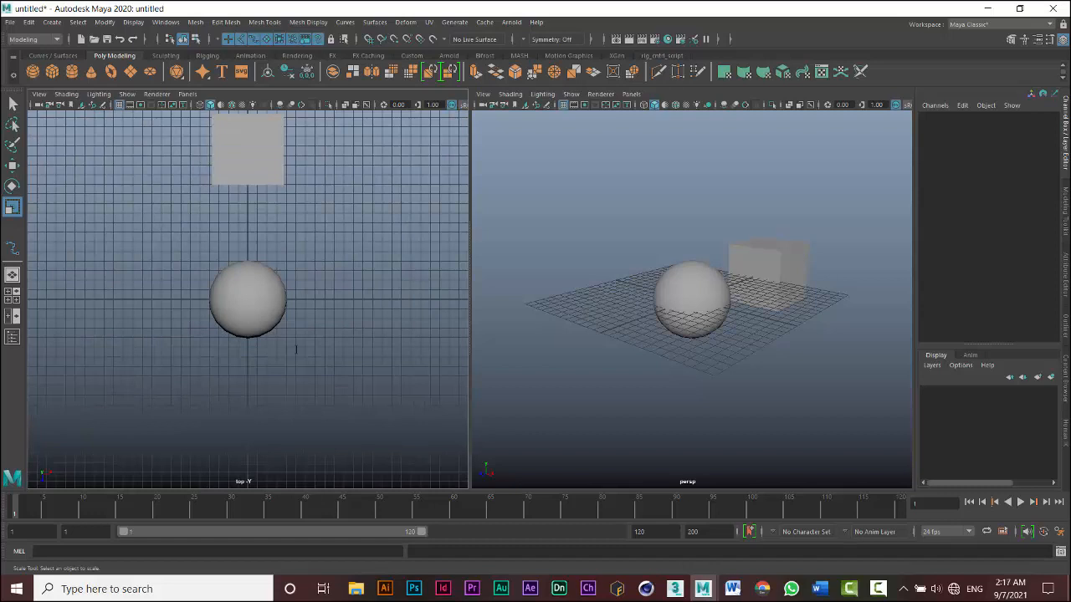
- Change the top view pane to the side orthographic view, with both the sphere and the cube in frame
click(188, 94)
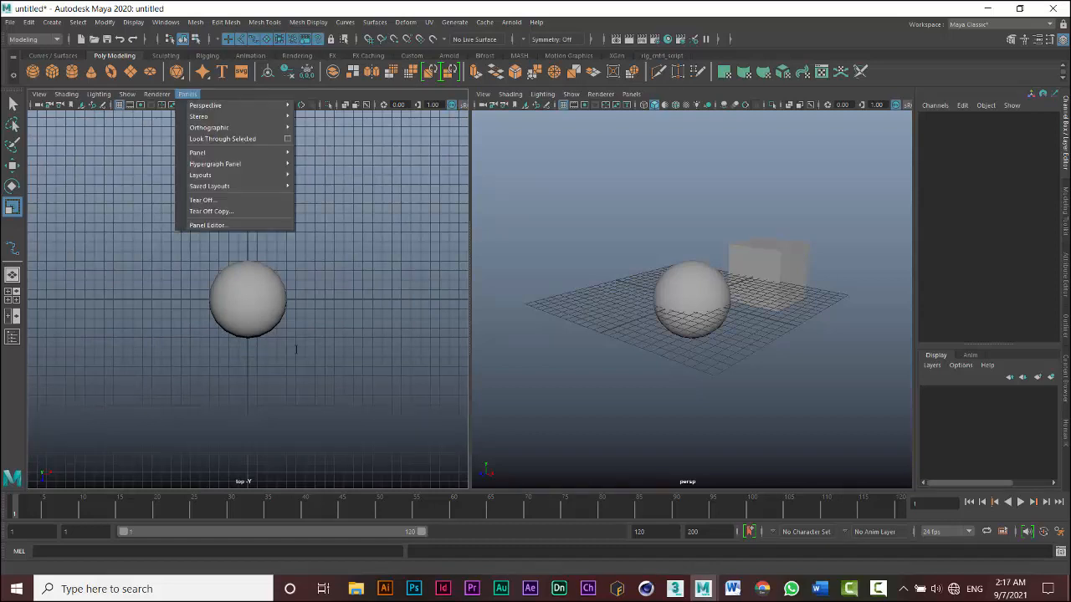
mouse_move(209, 116)
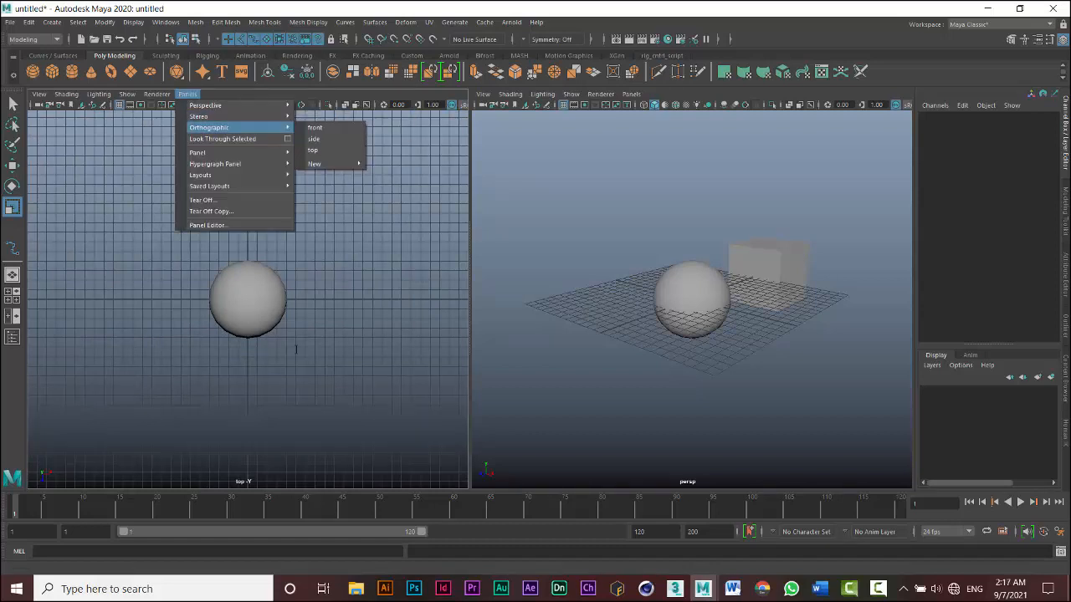
click(315, 139)
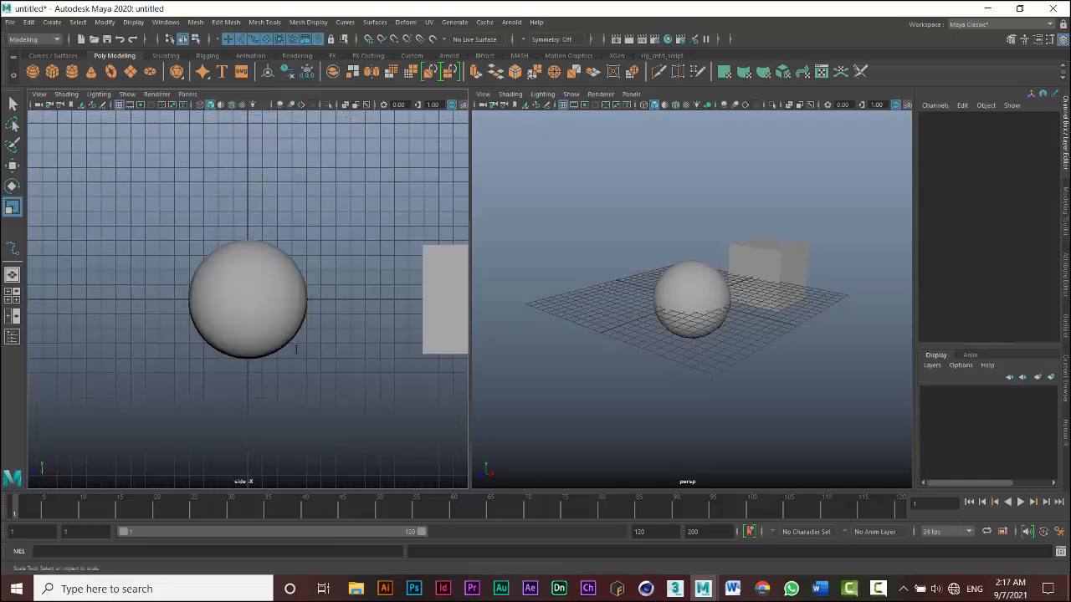
scroll(296, 350, down, 3)
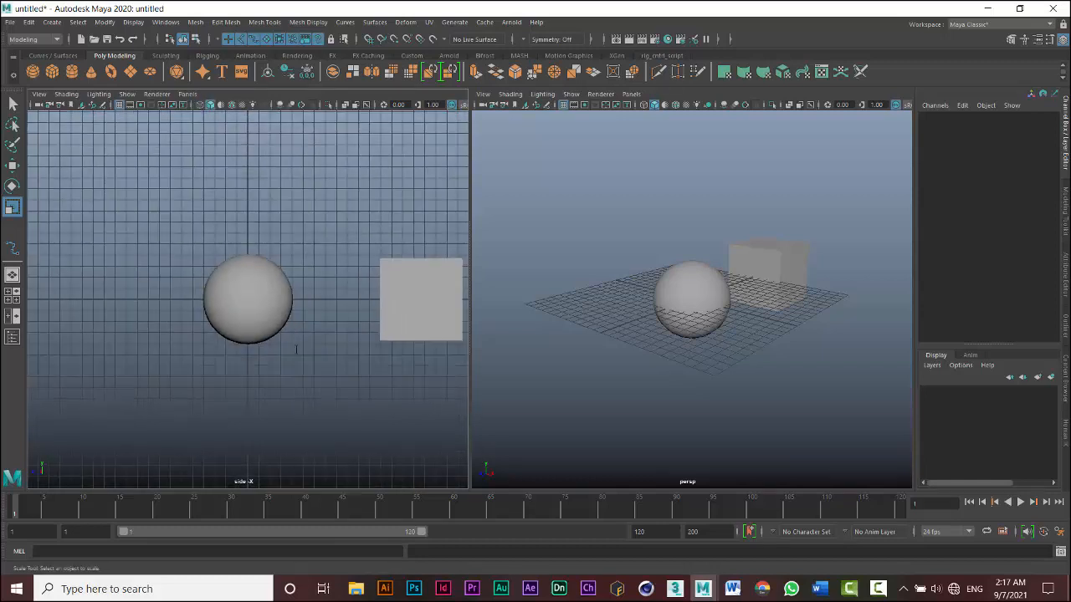
- Set the side view pane back to the front orthographic view
click(187, 93)
mouse_move(209, 127)
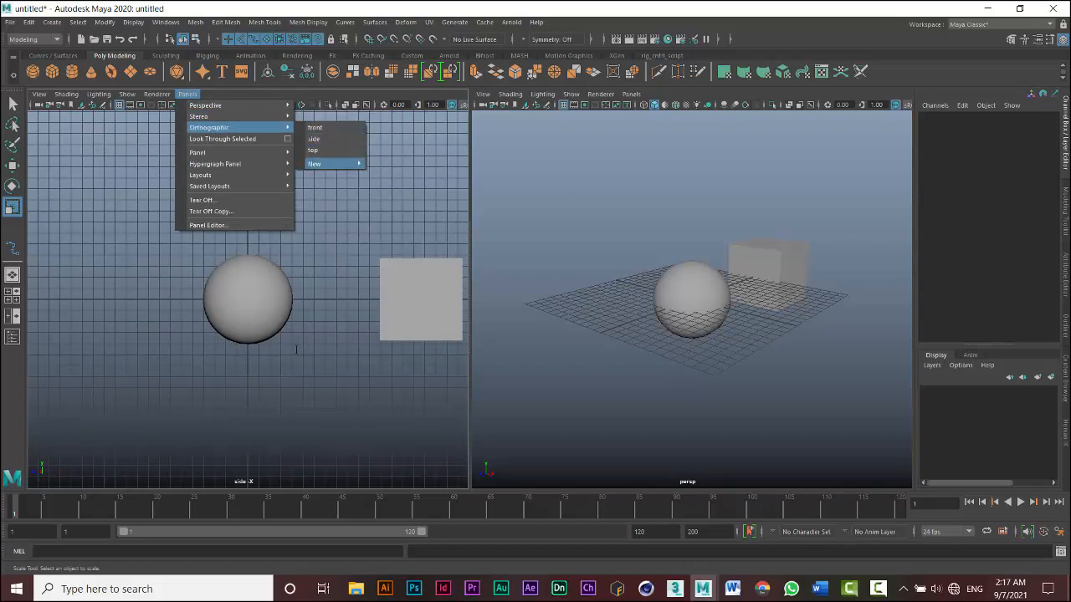
mouse_move(318, 163)
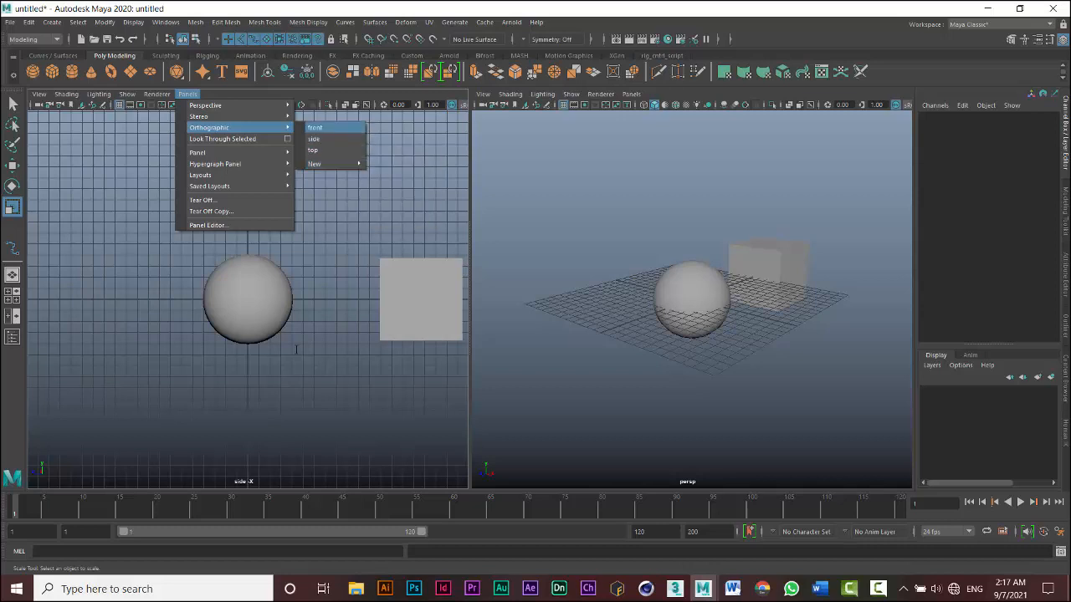
click(315, 127)
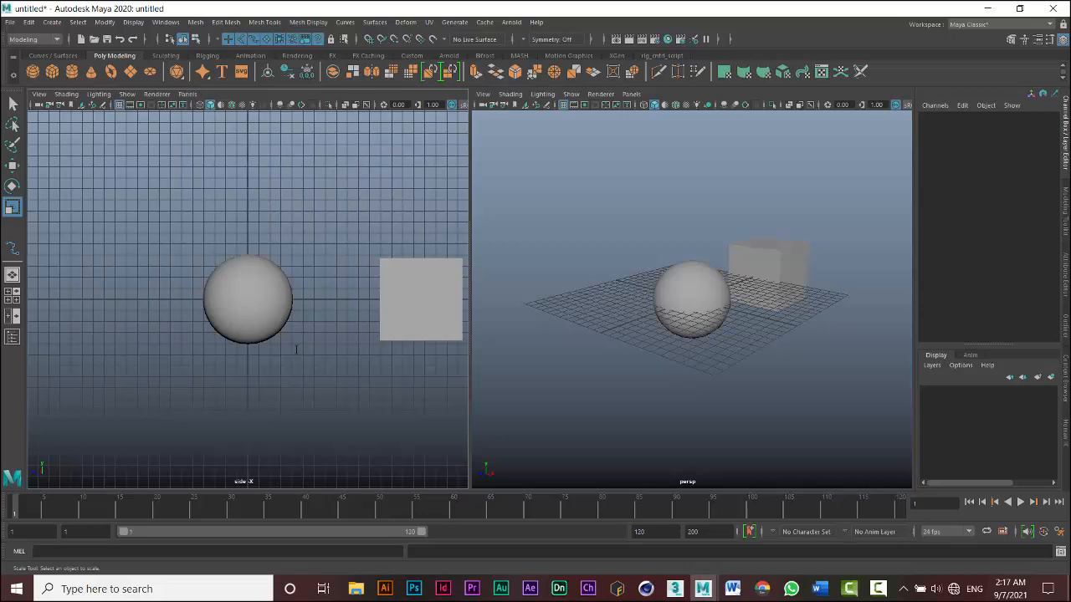
click(187, 94)
mouse_move(201, 153)
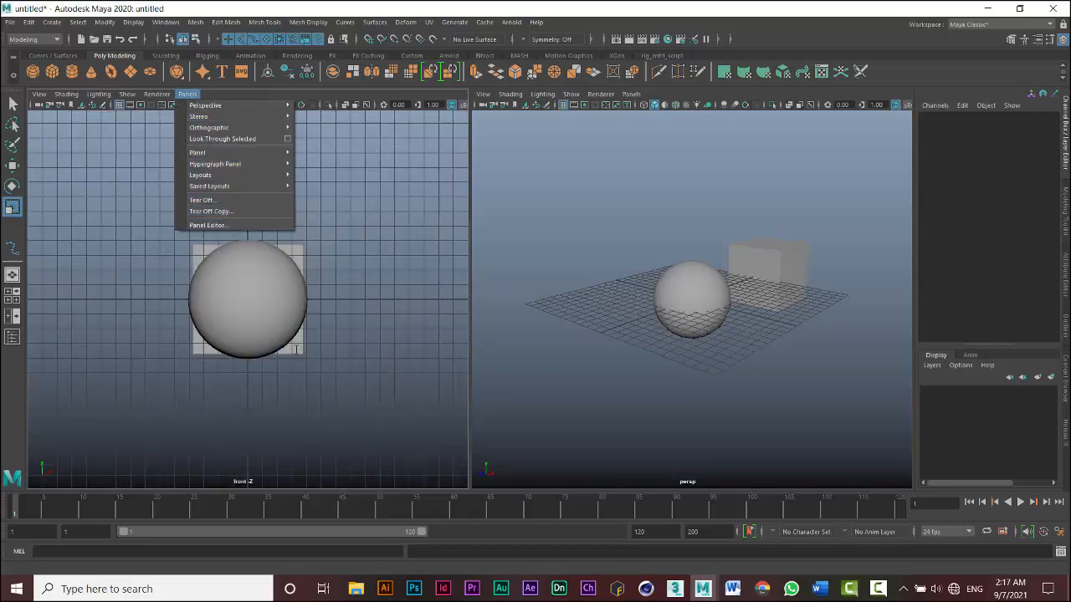
click(296, 349)
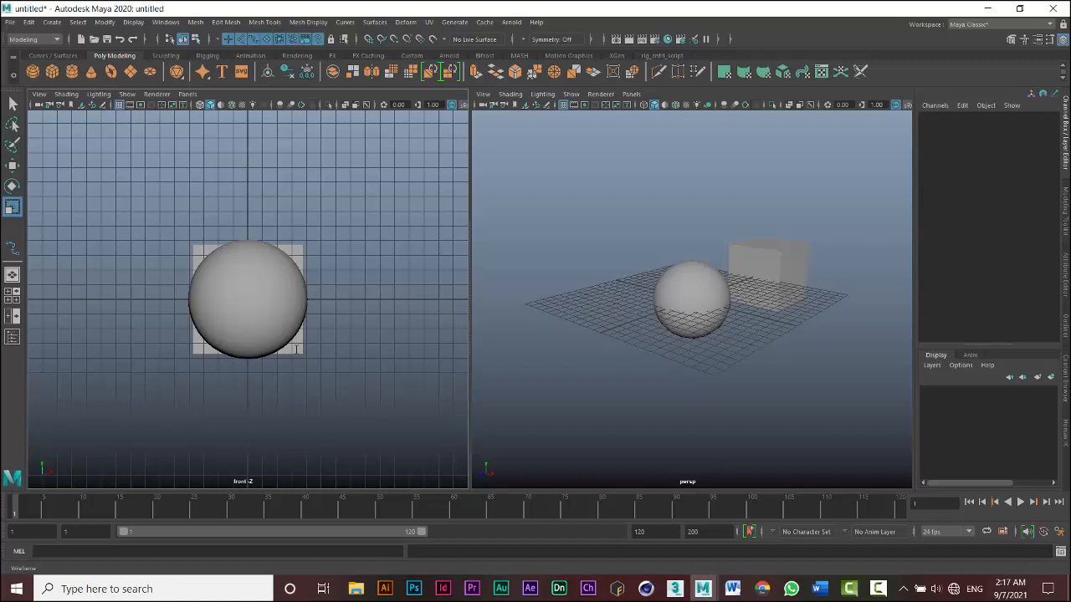
- Display the front view in wireframe and return it to smooth shading
click(200, 104)
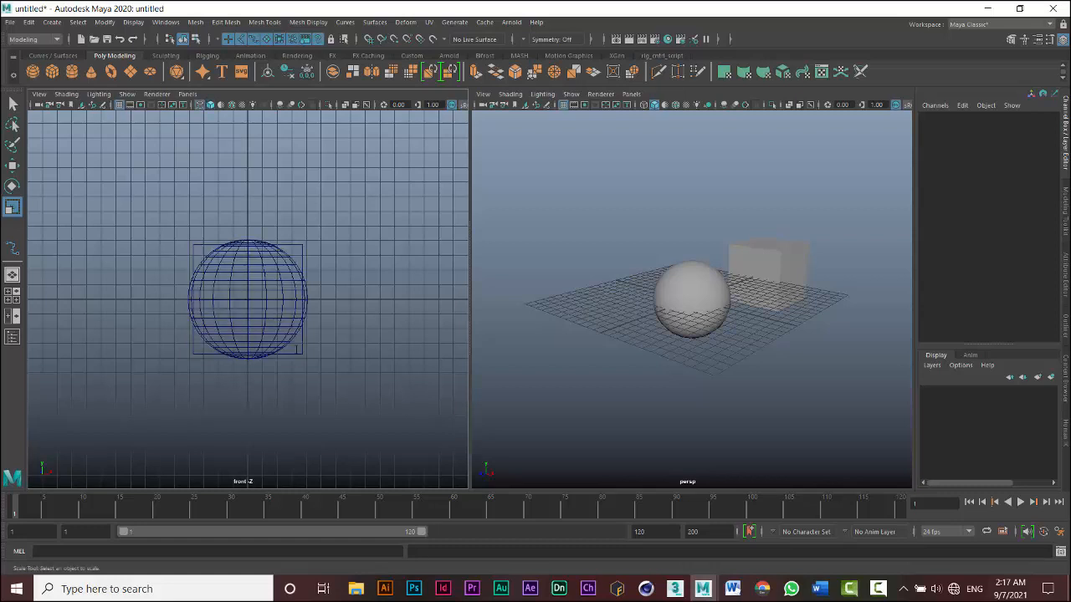
click(210, 105)
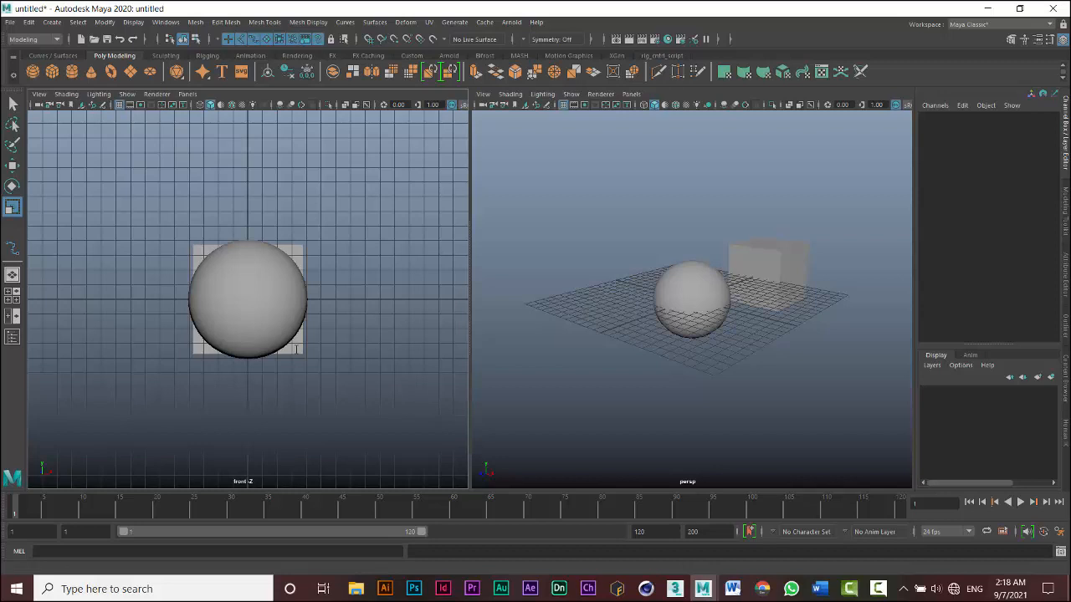
- Restore the single perspective view layout and orbit the camera around the sphere and cube
click(12, 274)
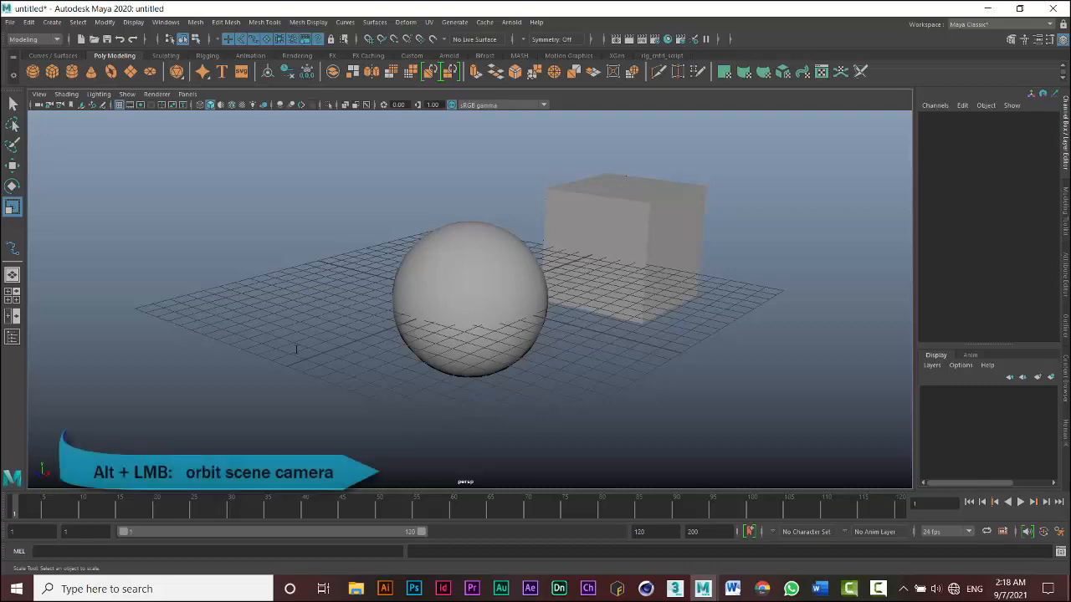
alt+drag(296, 349, 296, 350)
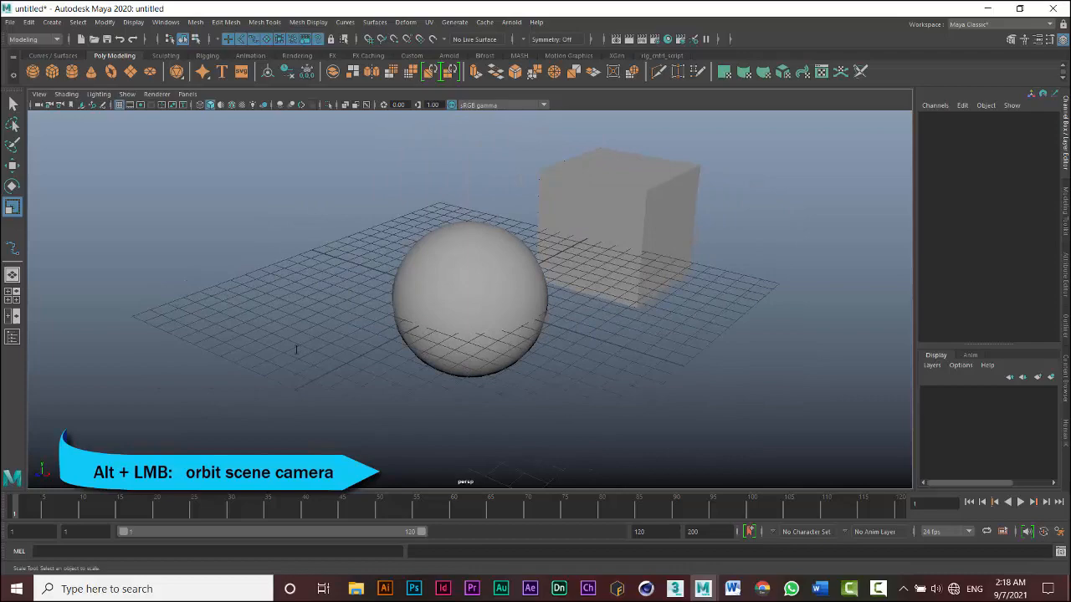
alt+drag(296, 349, 296, 350)
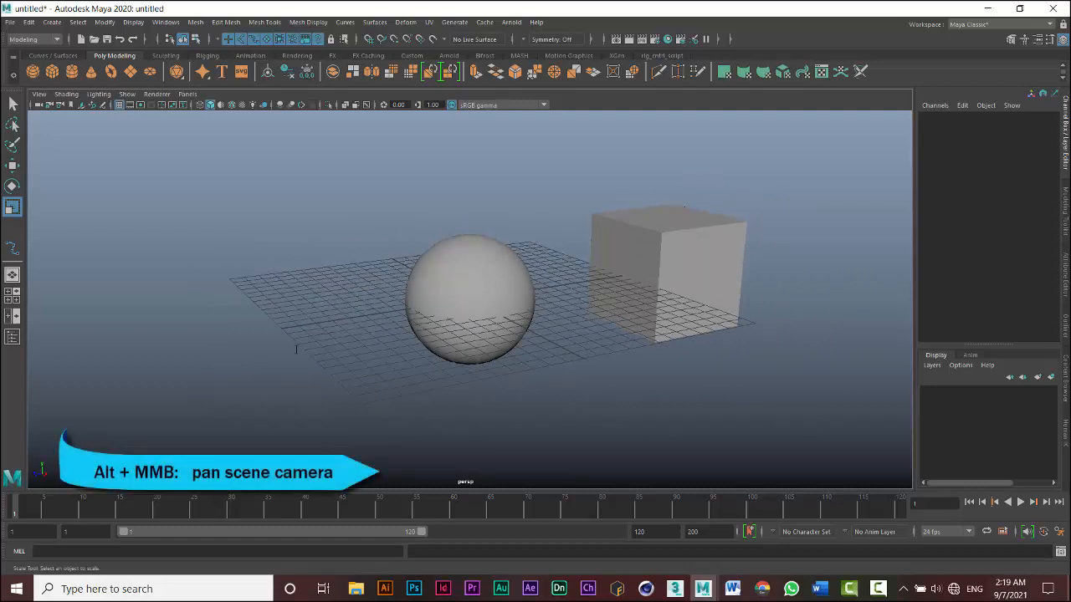
- Pan, dolly and orbit the perspective camera around the sphere and cube, ending slightly zoomed out on both
alt+middle_drag(296, 350, 296, 349)
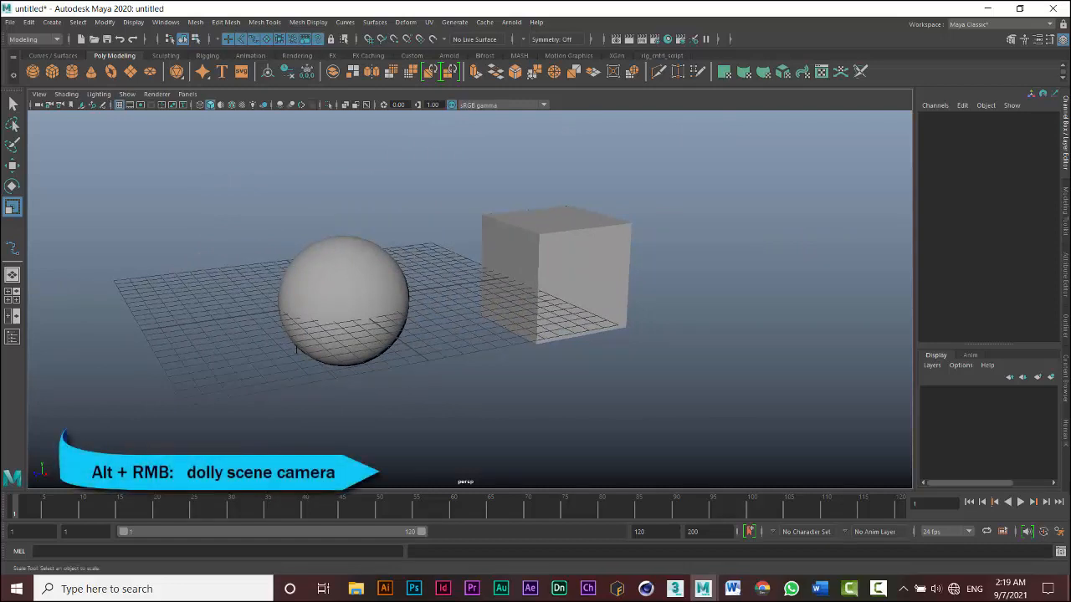
alt+right_drag(296, 350, 296, 349)
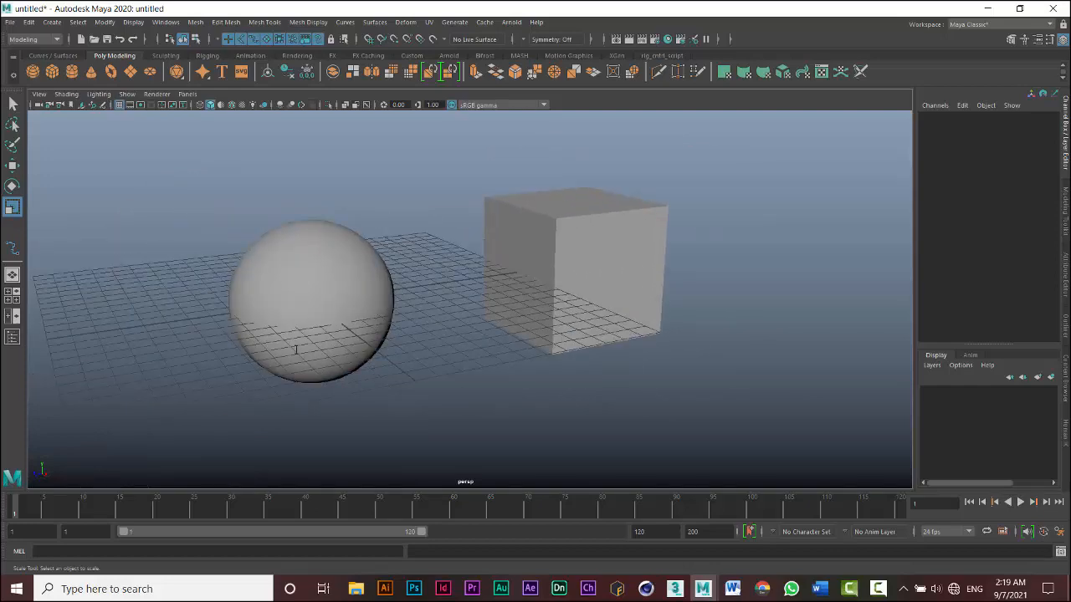
alt+middle_drag(296, 349, 296, 349)
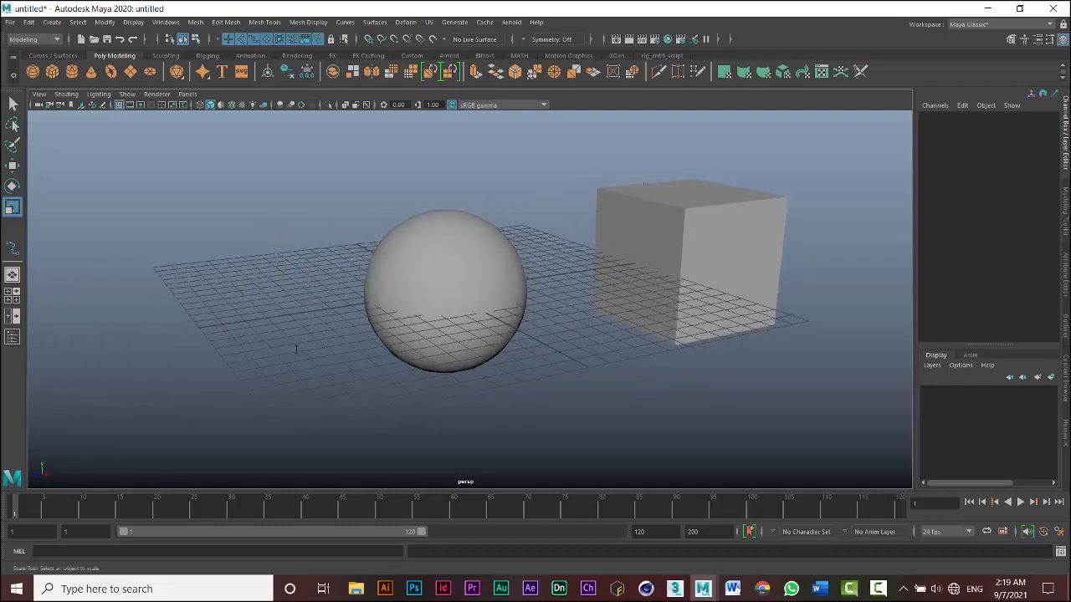
alt+drag(296, 350, 296, 350)
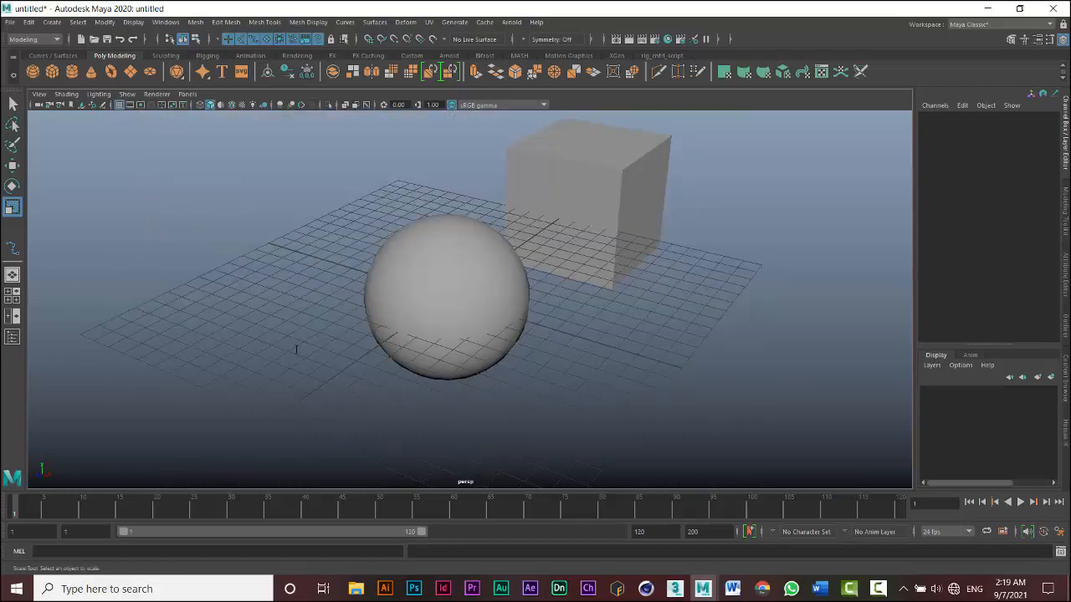
alt+right_drag(296, 350, 296, 350)
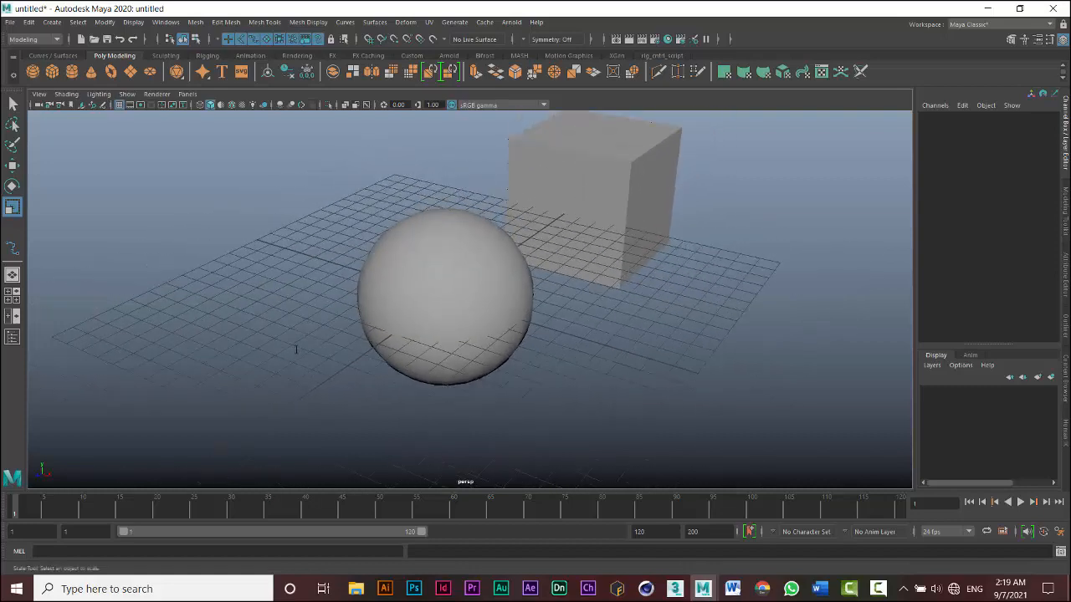
alt+middle_drag(296, 350, 296, 349)
scroll(297, 350, down, 4)
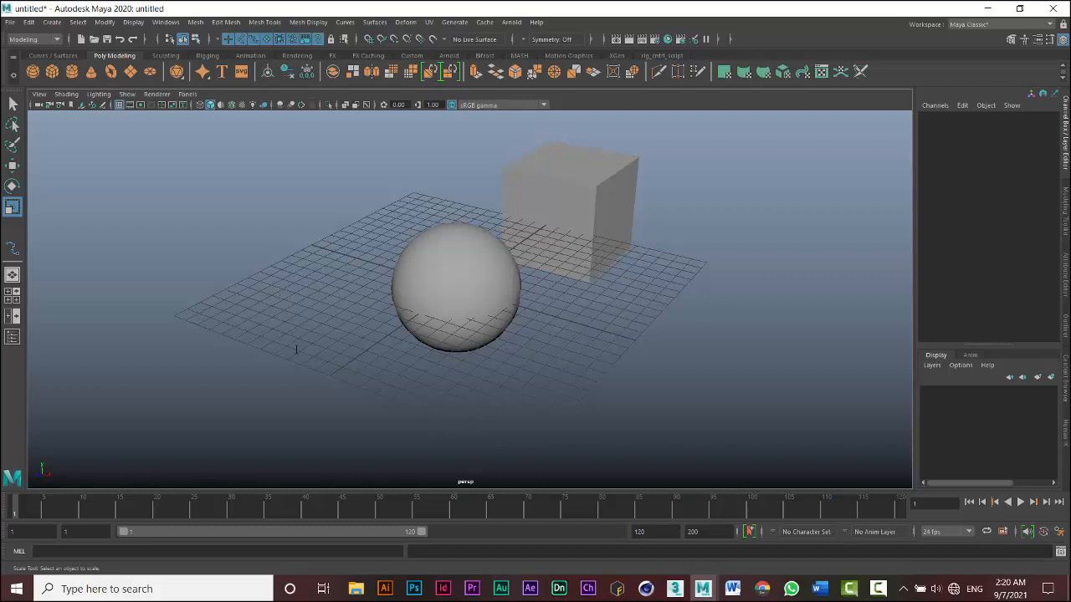
- Use the hotbox to switch the perspective view to the right view
key(space)
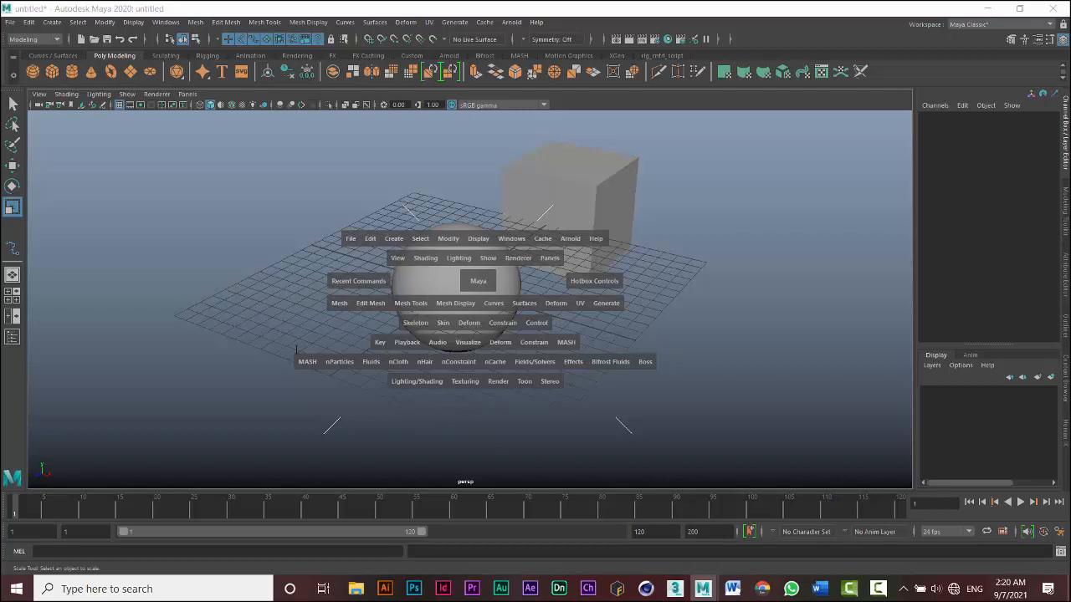
click(478, 281)
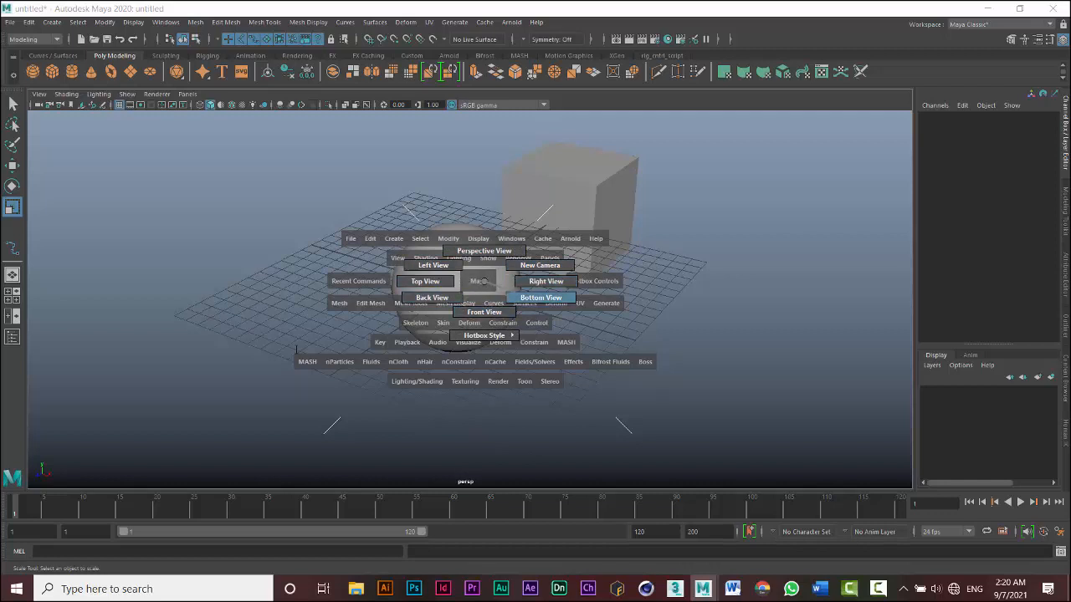
drag(498, 288, 483, 281)
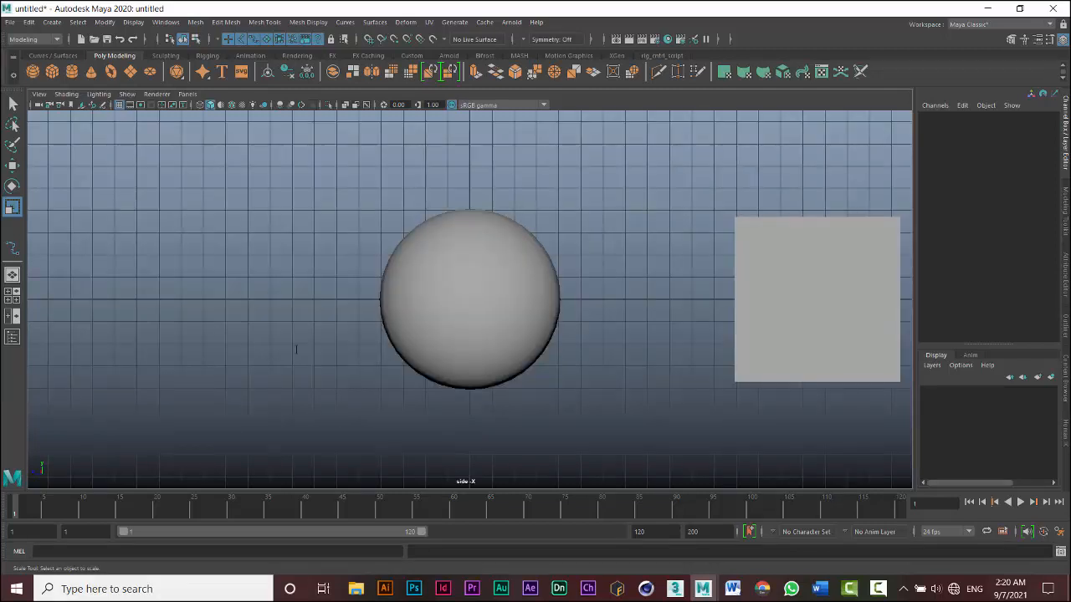
- Use the hotbox to return from the side view to the perspective view
key(space)
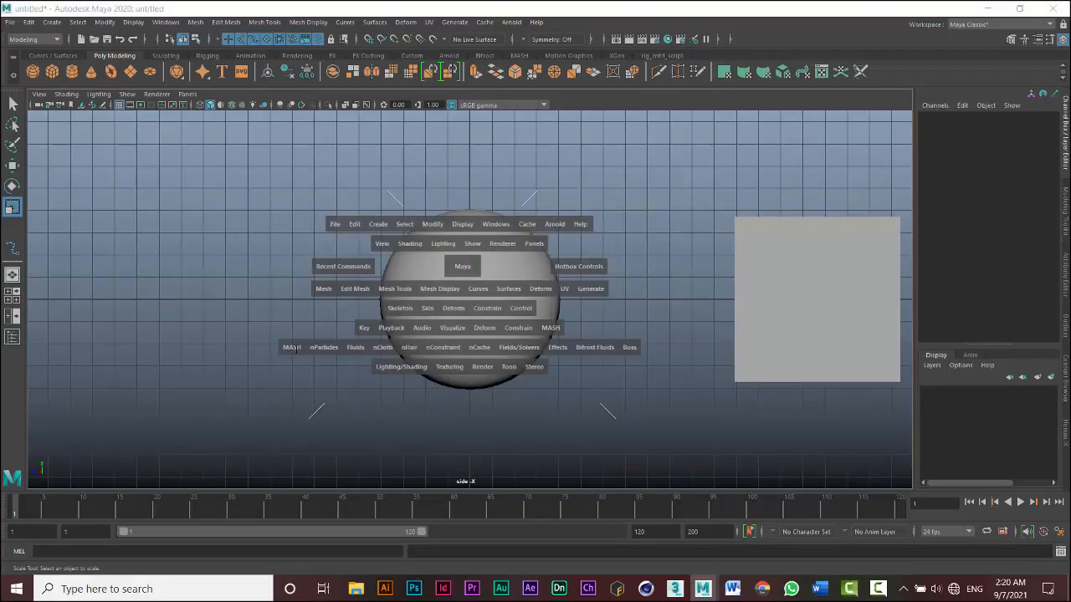
click(462, 266)
drag(463, 266, 462, 237)
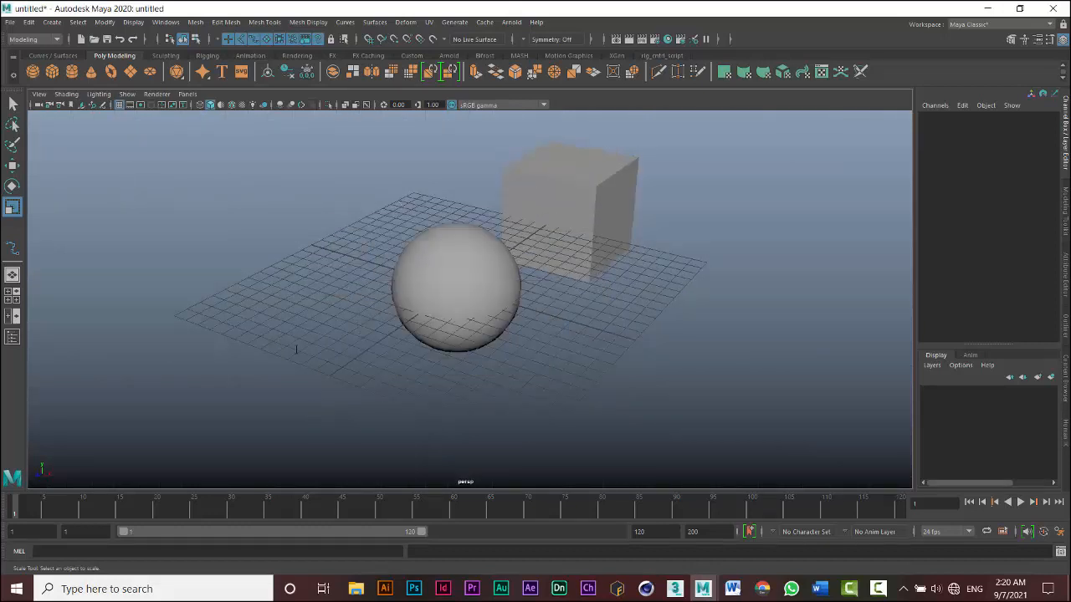